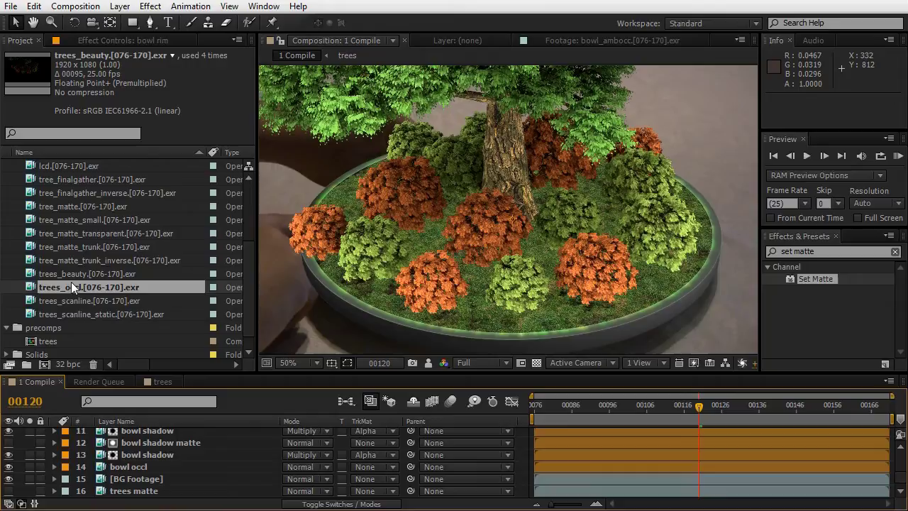
Create a comp from trees_occl, rename it 'trees fx' and move it into the precomps folder.
{"action": "left_click_drag", "start_coordinate": [71, 285], "coordinate": [44, 365]}
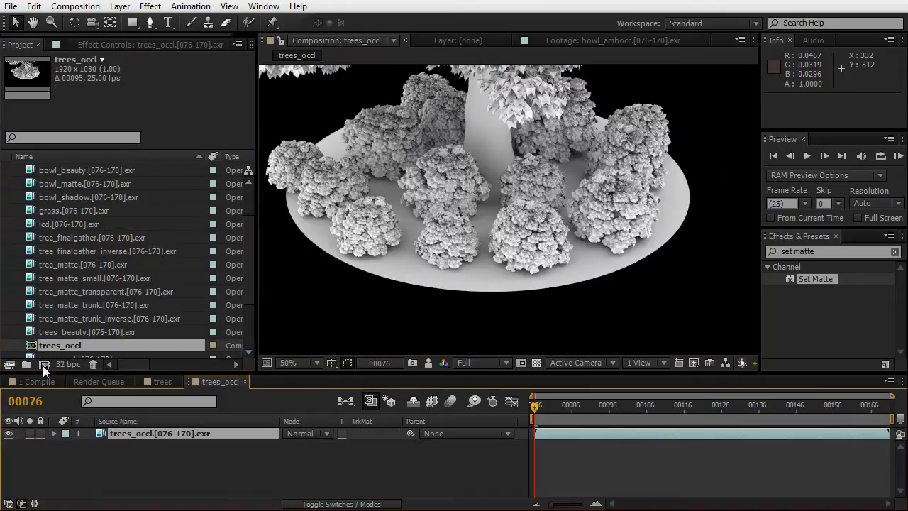
{"action": "scroll", "coordinate": [57, 320], "scroll_direction": "down", "scroll_amount": 1}
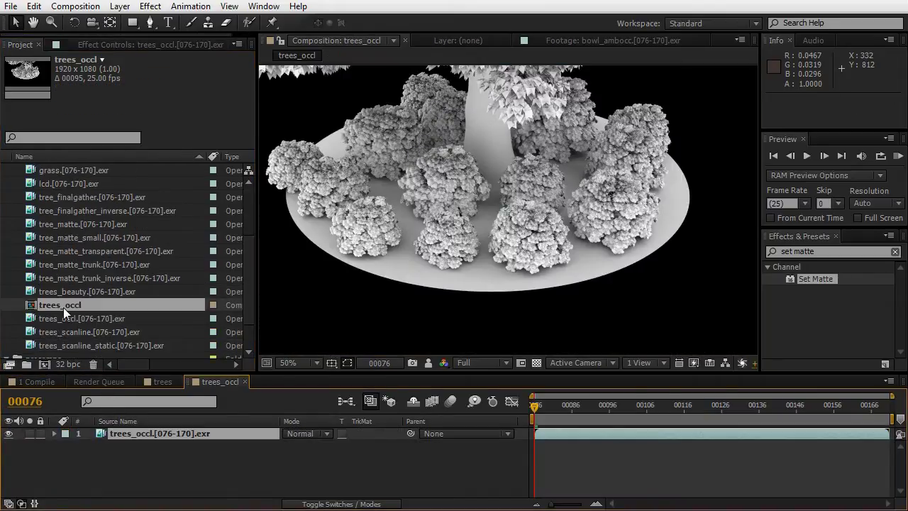
{"action": "left_click", "coordinate": [63, 307]}
{"action": "key", "text": "Return"}
{"action": "left_click", "coordinate": [89, 307]}
{"action": "key", "text": "BackSpace"}
{"action": "key", "text": "BackSpace"}
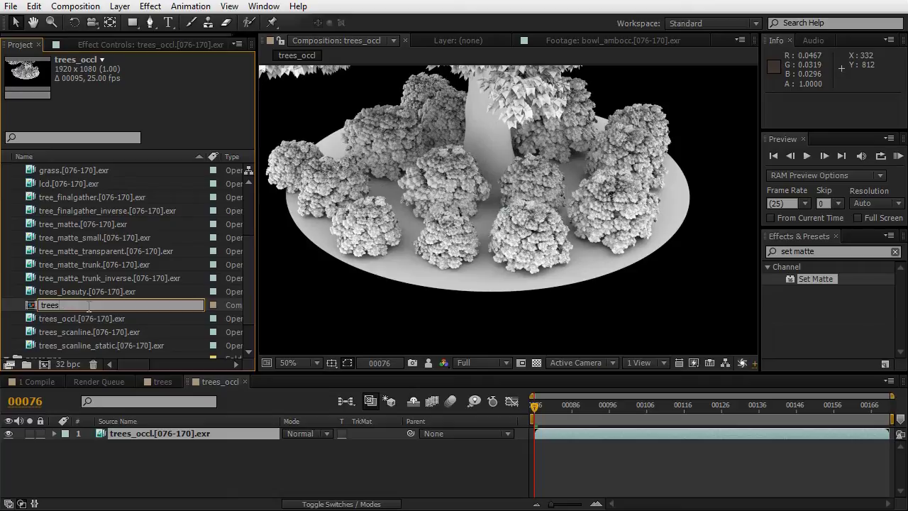
{"action": "type", "text": "fx"}
{"action": "key", "text": "Return"}
{"action": "scroll", "coordinate": [78, 294], "scroll_direction": "down", "scroll_amount": 2}
{"action": "left_click_drag", "start_coordinate": [54, 251], "coordinate": [43, 319]}
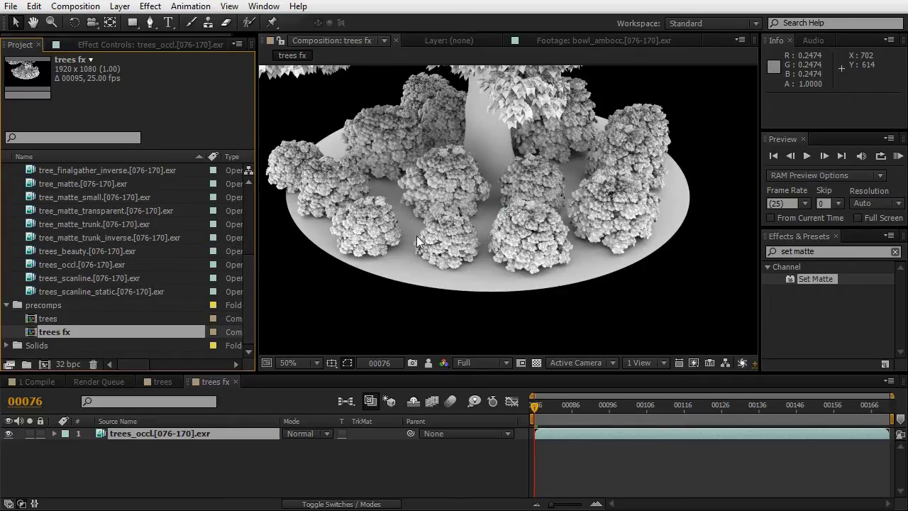
Add trees_scanline_static above the occlusion layer in Multiply mode, then return to 1 Compile.
{"action": "left_click_drag", "start_coordinate": [416, 235], "coordinate": [462, 287]}
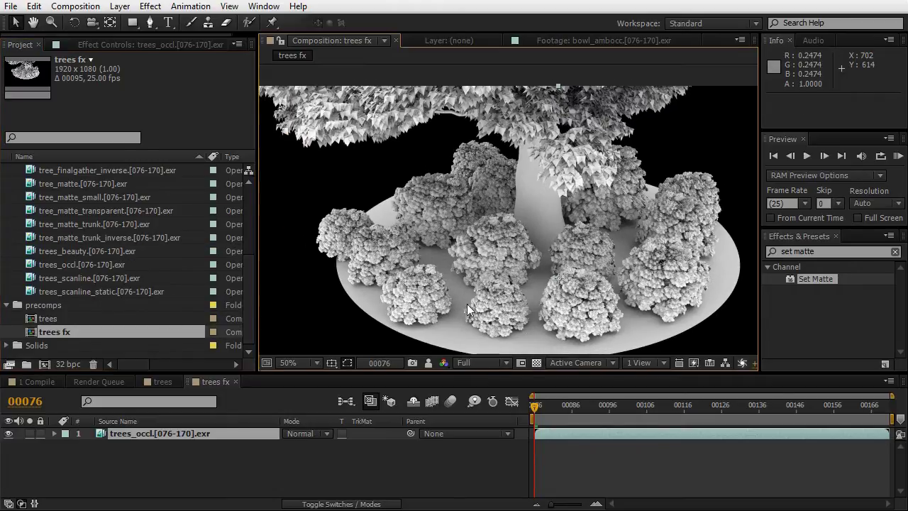
{"action": "left_click", "coordinate": [62, 276]}
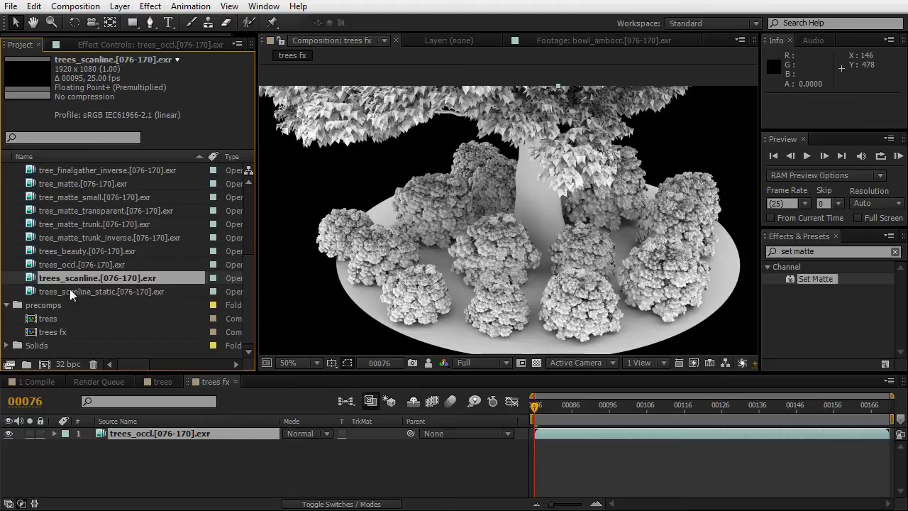
{"action": "left_click_drag", "start_coordinate": [69, 289], "coordinate": [163, 429]}
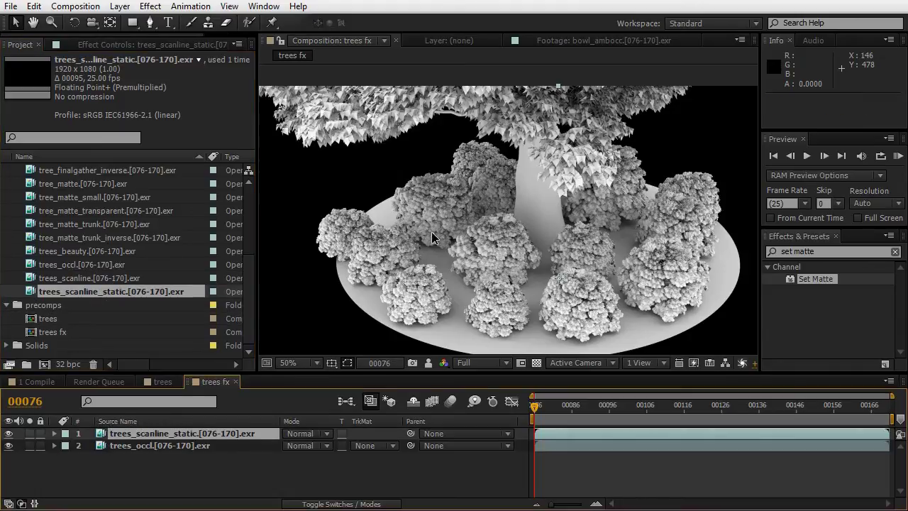
{"action": "left_click", "coordinate": [302, 433]}
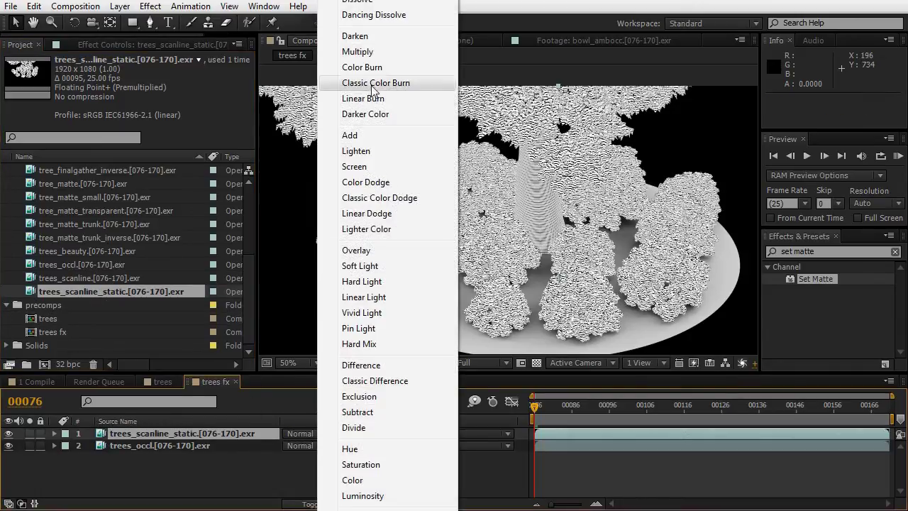
{"action": "left_click", "coordinate": [358, 51]}
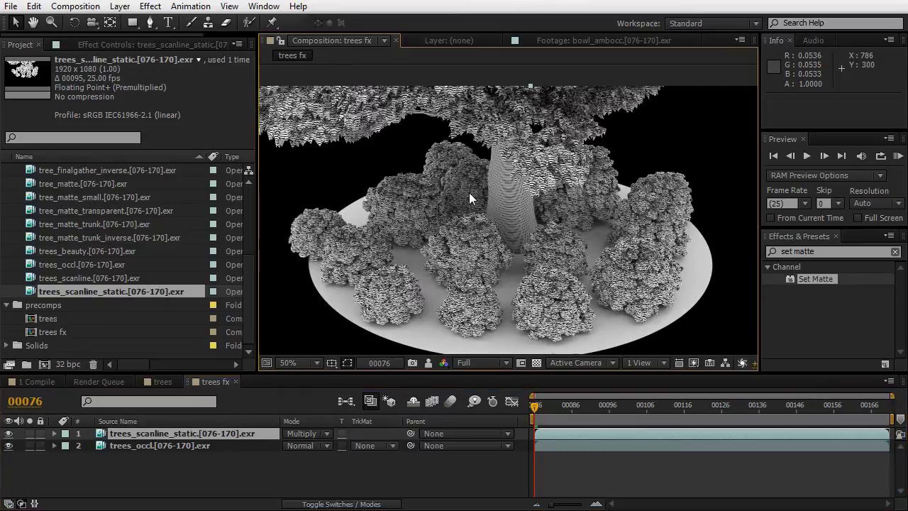
{"action": "scroll", "coordinate": [467, 190], "scroll_direction": "up", "scroll_amount": 2}
{"action": "scroll", "coordinate": [435, 173], "scroll_direction": "down", "scroll_amount": 2}
{"action": "left_click_drag", "start_coordinate": [453, 213], "coordinate": [466, 194]}
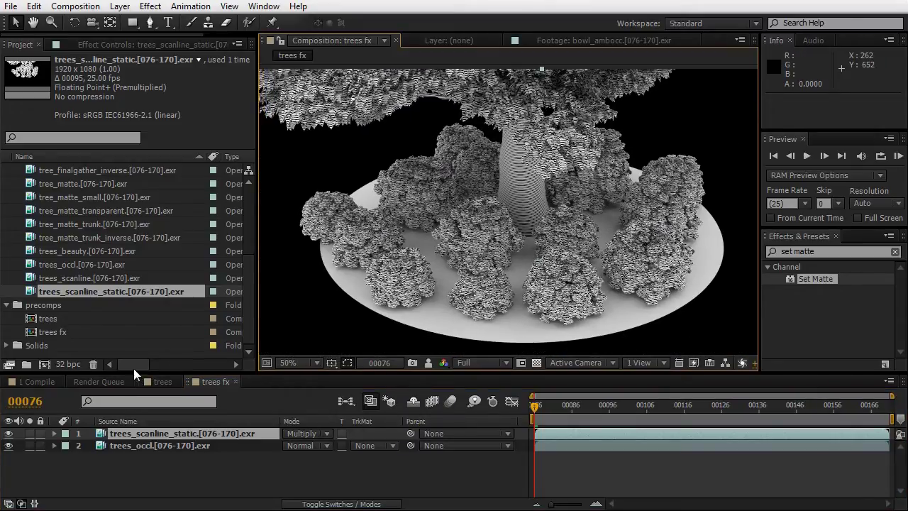
{"action": "left_click", "coordinate": [45, 384]}
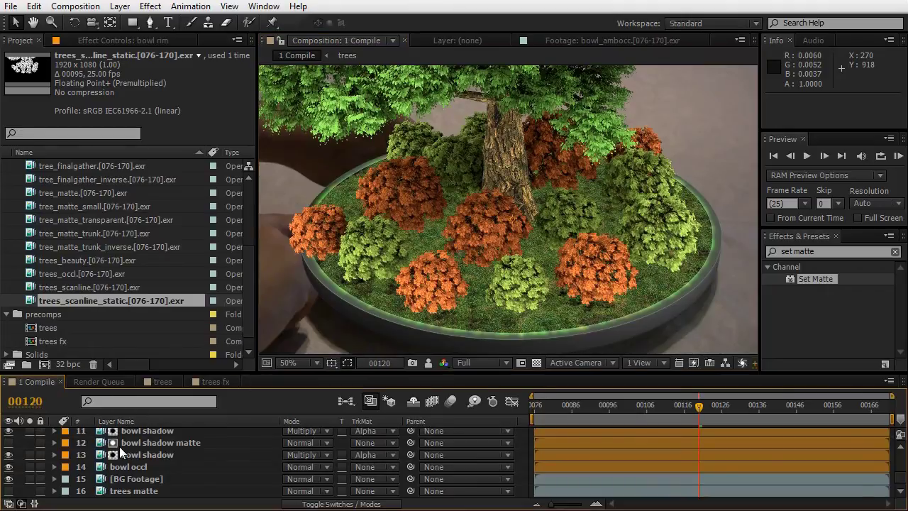
Put trees fx above the trees in 1 Compile and set its mode to Multiply.
{"action": "scroll", "coordinate": [121, 453], "scroll_direction": "up", "scroll_amount": 5}
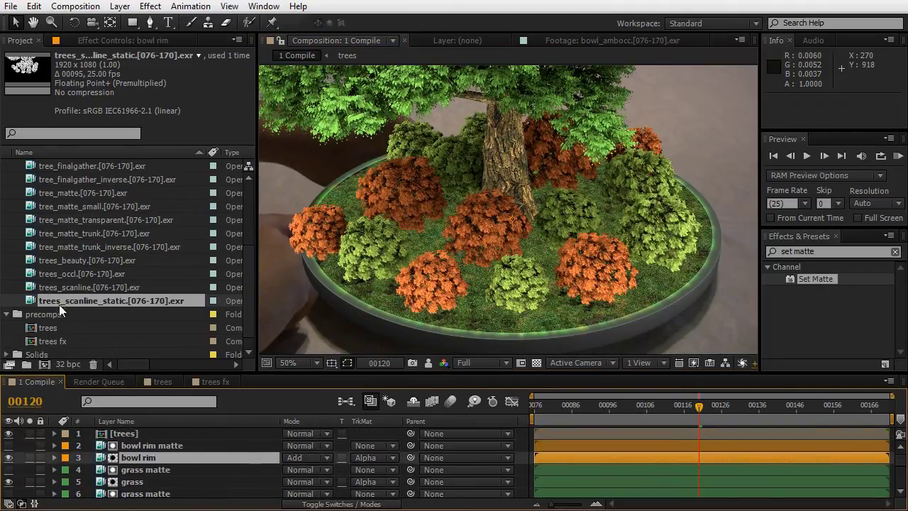
{"action": "left_click_drag", "start_coordinate": [43, 339], "coordinate": [136, 430]}
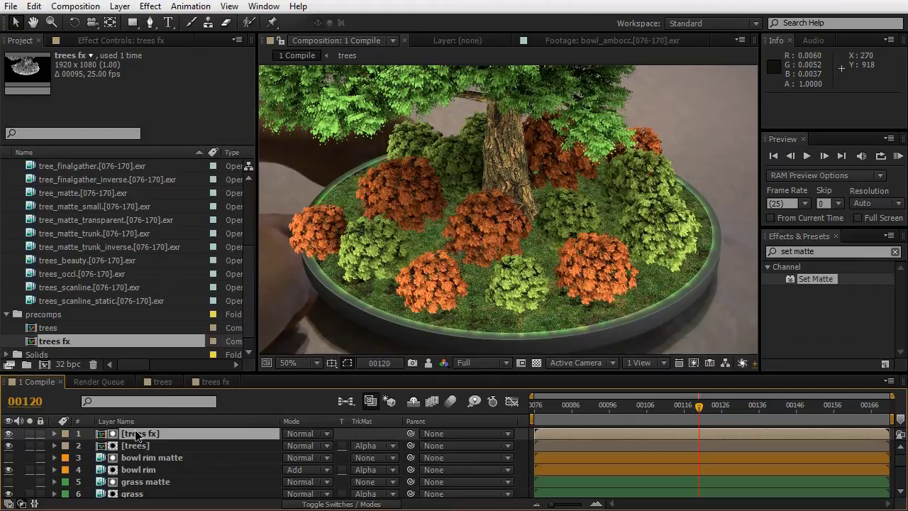
{"action": "left_click", "coordinate": [300, 433]}
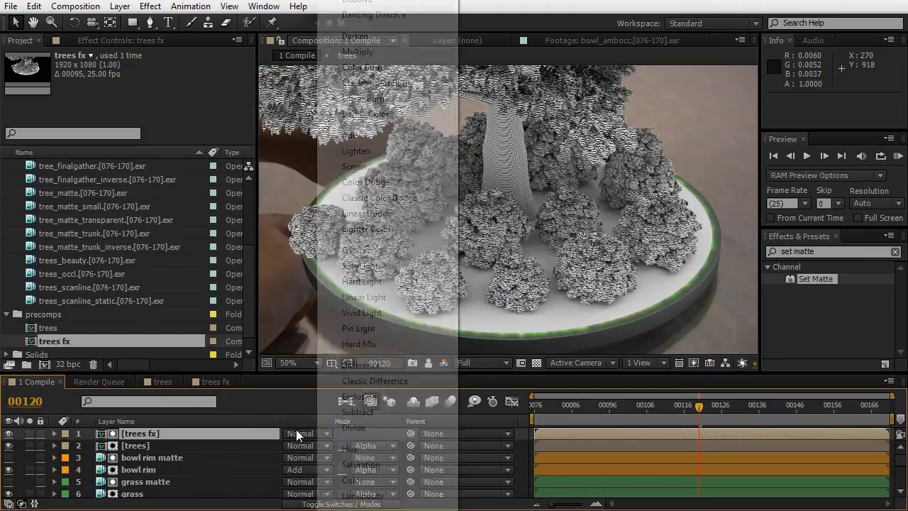
{"action": "left_click", "coordinate": [356, 51]}
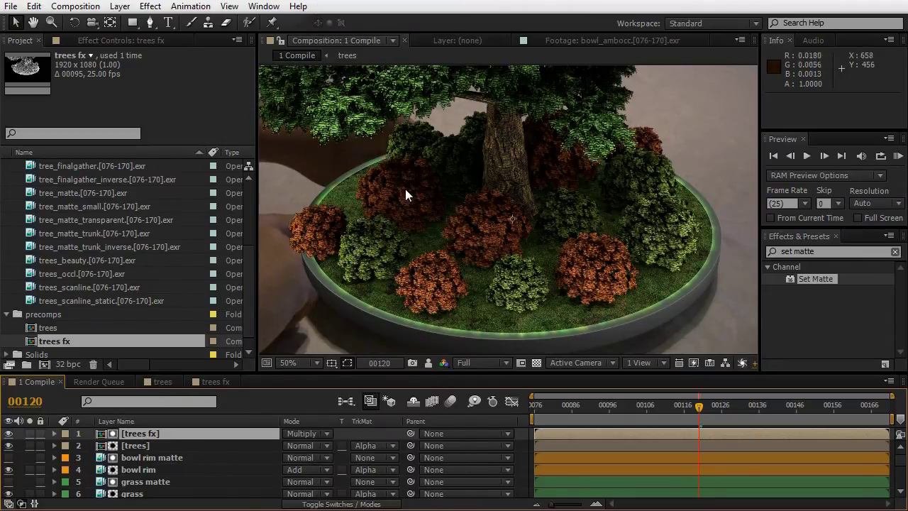
Pan and zoom across the canopy, tree and bowl to inspect the added occlusion shading.
{"action": "left_click_drag", "start_coordinate": [405, 189], "coordinate": [579, 261]}
{"action": "scroll", "coordinate": [397, 188], "scroll_direction": "up", "scroll_amount": 2}
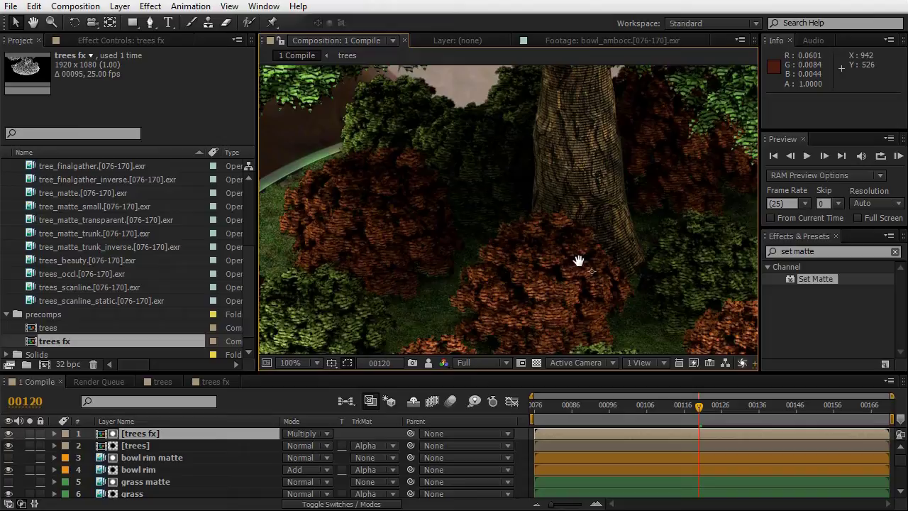
{"action": "left_click_drag", "start_coordinate": [579, 261], "coordinate": [567, 284]}
{"action": "scroll", "coordinate": [567, 284], "scroll_direction": "down", "scroll_amount": 2}
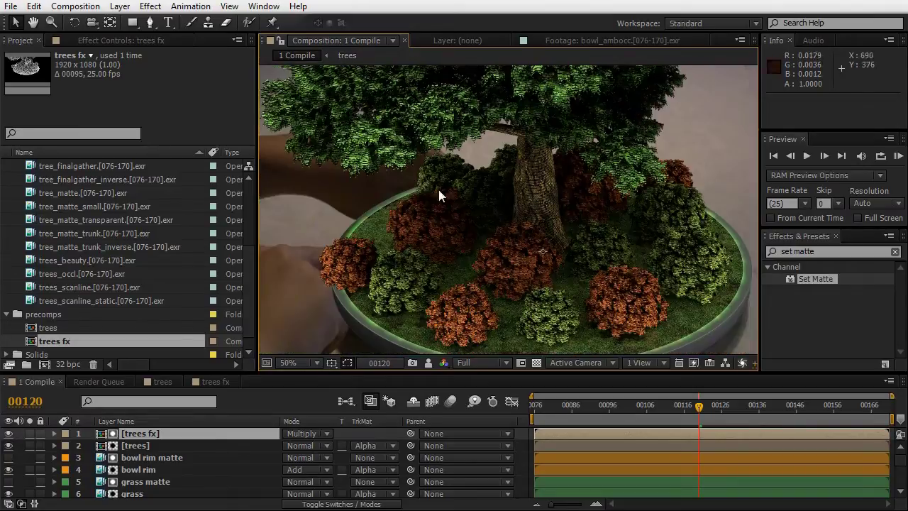
{"action": "left_click_drag", "start_coordinate": [437, 197], "coordinate": [468, 174]}
{"action": "scroll", "coordinate": [468, 173], "scroll_direction": "up", "scroll_amount": 4}
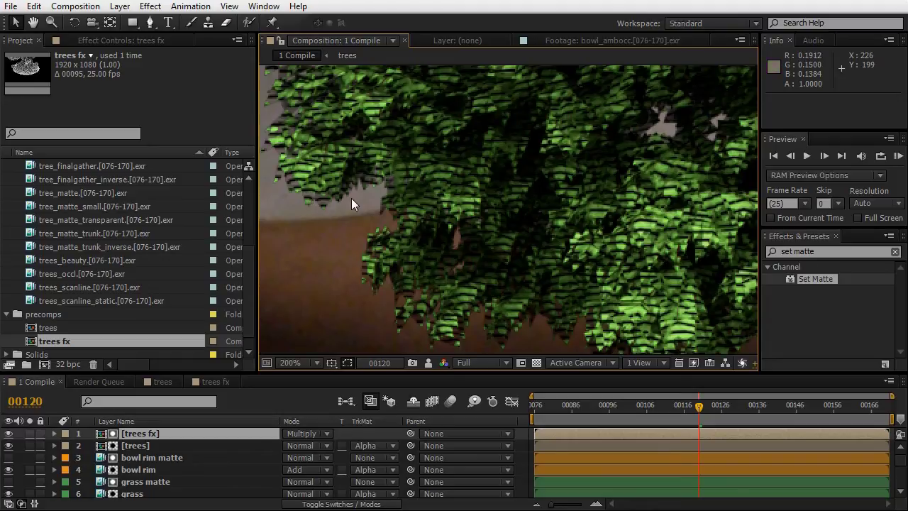
{"action": "scroll", "coordinate": [351, 198], "scroll_direction": "down", "scroll_amount": 1}
{"action": "left_click_drag", "start_coordinate": [622, 254], "coordinate": [346, 261]}
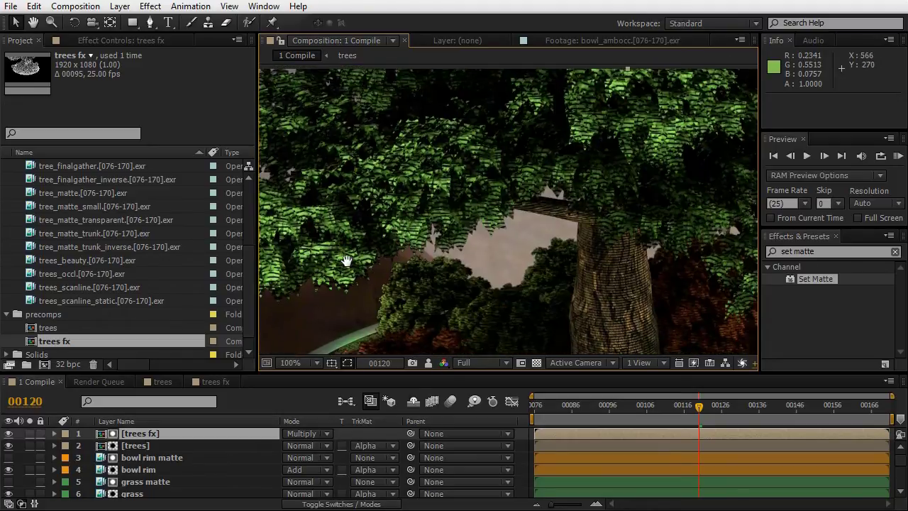
{"action": "scroll", "coordinate": [409, 232], "scroll_direction": "down", "scroll_amount": 1}
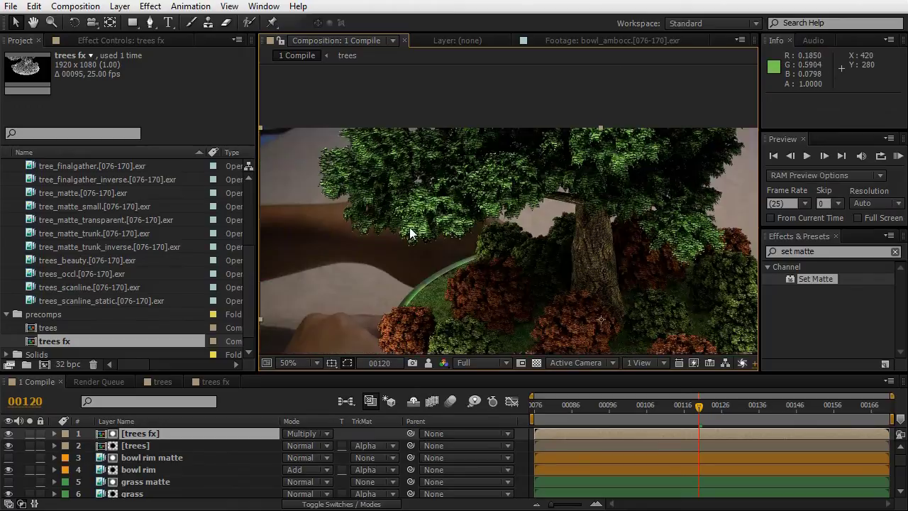
{"action": "left_click_drag", "start_coordinate": [409, 227], "coordinate": [396, 193]}
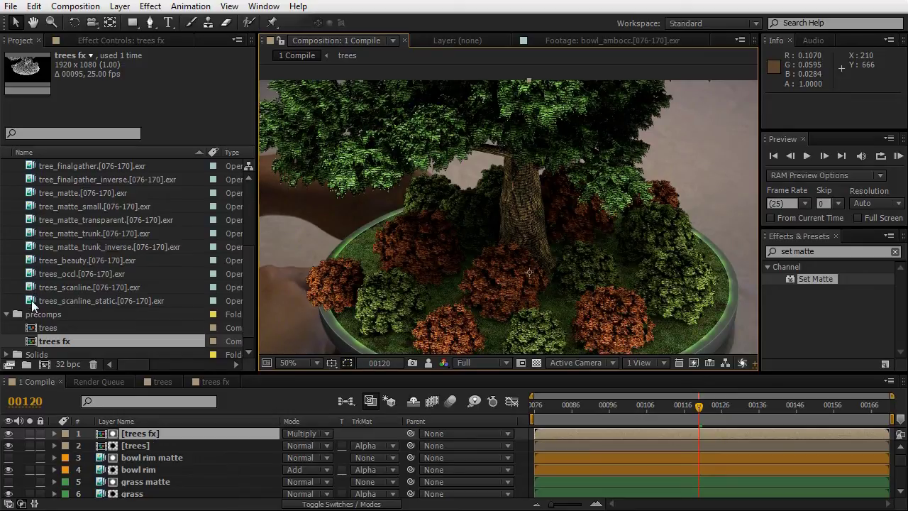
Build a new comp from trees_beauty with the bowl matte pass as its second layer.
{"action": "left_click_drag", "start_coordinate": [73, 261], "coordinate": [44, 363]}
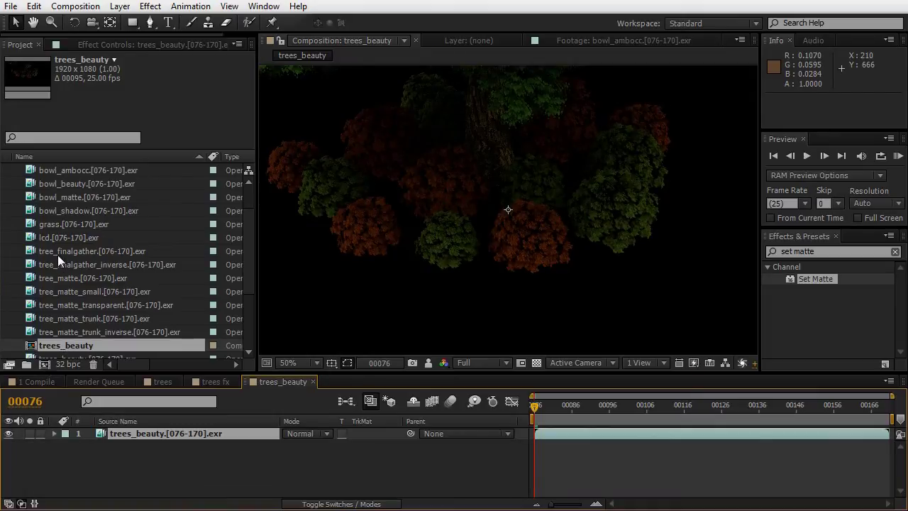
{"action": "scroll", "coordinate": [57, 255], "scroll_direction": "up", "scroll_amount": 3}
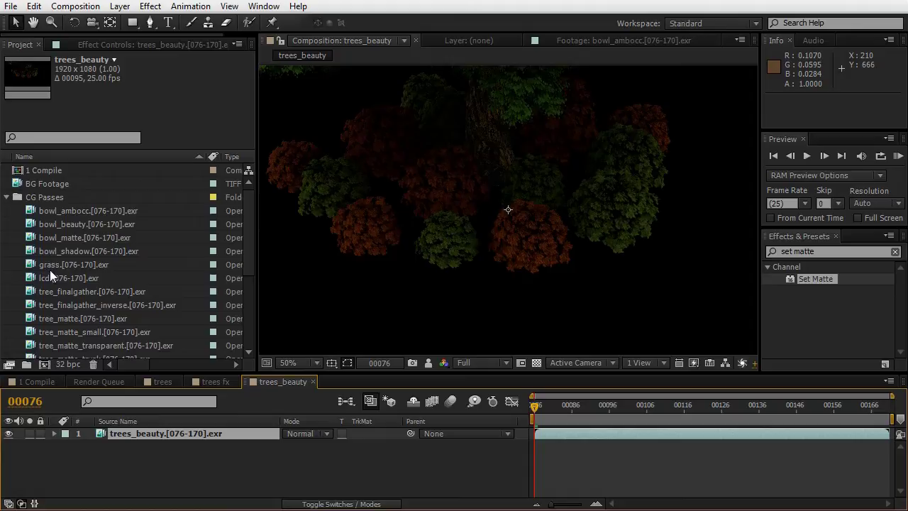
{"action": "left_click_drag", "start_coordinate": [54, 278], "coordinate": [132, 446]}
{"action": "left_click_drag", "start_coordinate": [425, 182], "coordinate": [410, 195]}
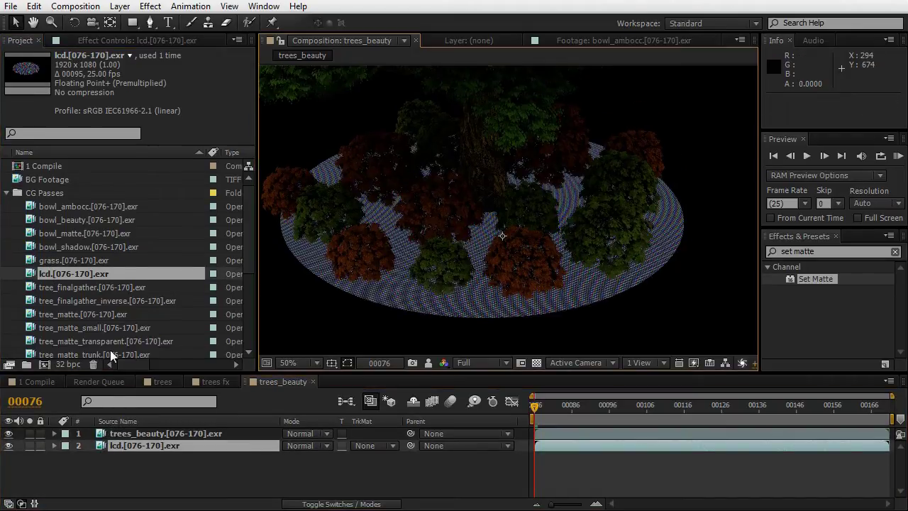
{"action": "key", "text": "Delete"}
{"action": "left_click_drag", "start_coordinate": [65, 238], "coordinate": [130, 444]}
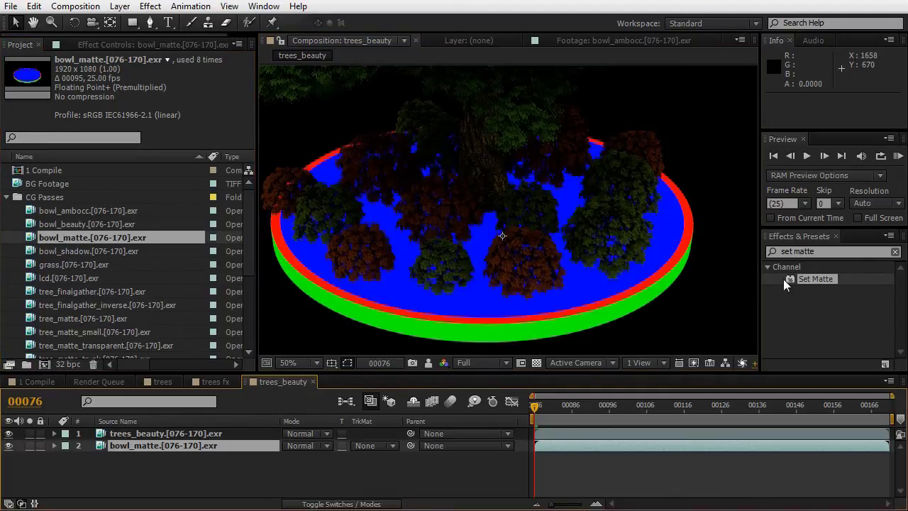
{"action": "left_click_drag", "start_coordinate": [783, 278], "coordinate": [366, 186]}
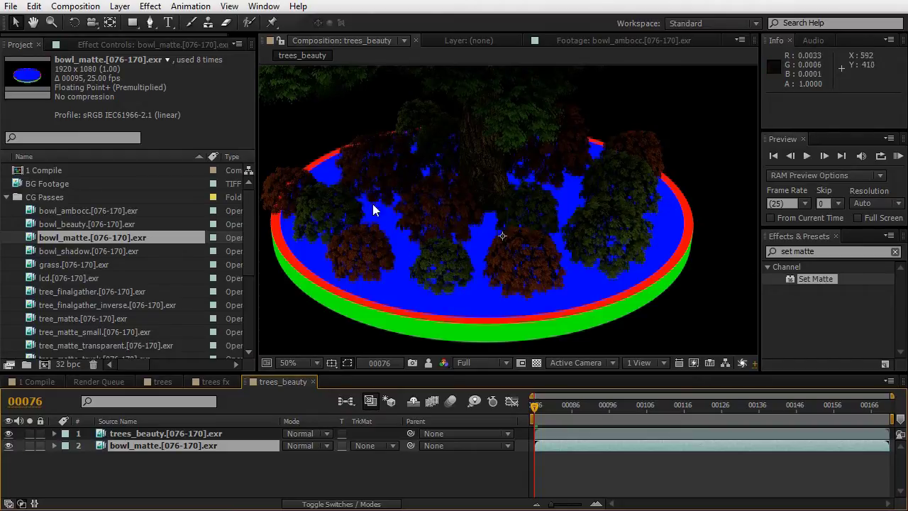
{"action": "scroll", "coordinate": [83, 261], "scroll_direction": "down", "scroll_amount": 3}
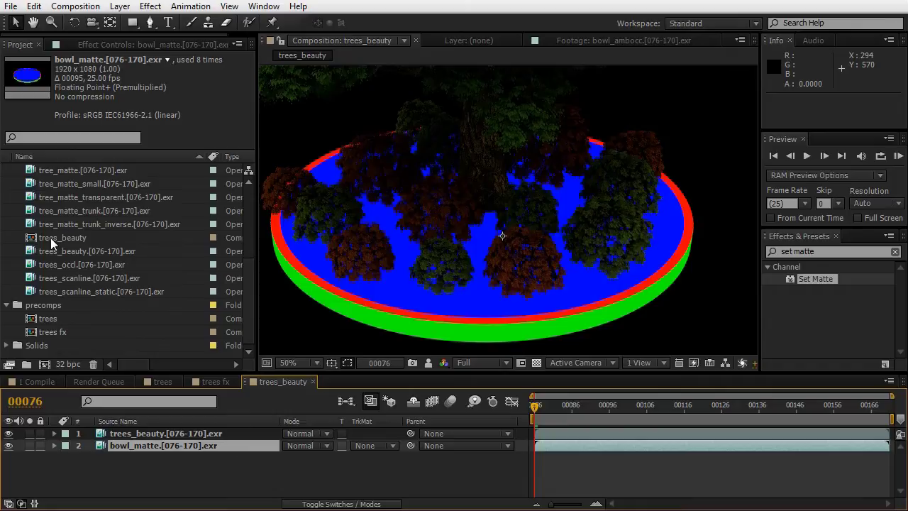
Rename the new comp 'trees fx matte' and move it into the precomps folder.
{"action": "left_click", "coordinate": [52, 242]}
{"action": "key", "text": "Return"}
{"action": "left_click_drag", "start_coordinate": [41, 238], "coordinate": [61, 238]}
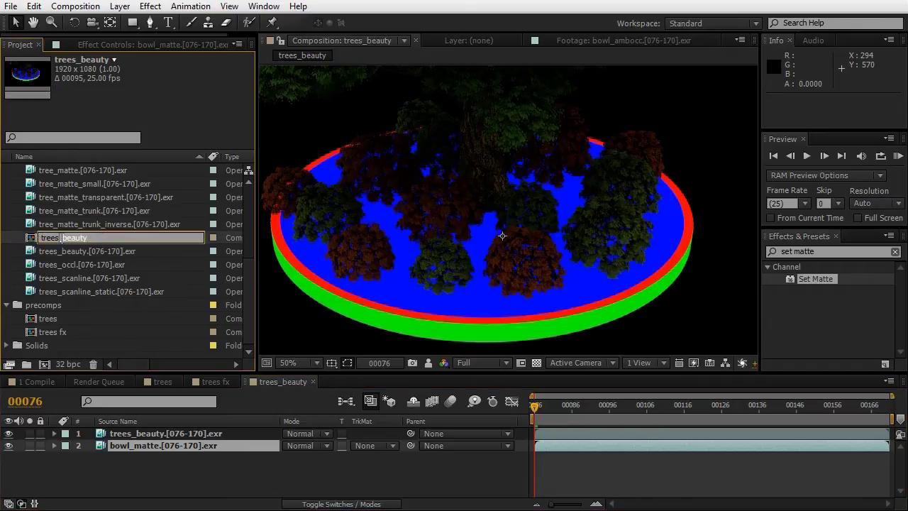
{"action": "type", "text": "fx matt"}
{"action": "key", "text": "Return"}
{"action": "scroll", "coordinate": [57, 273], "scroll_direction": "down", "scroll_amount": 3}
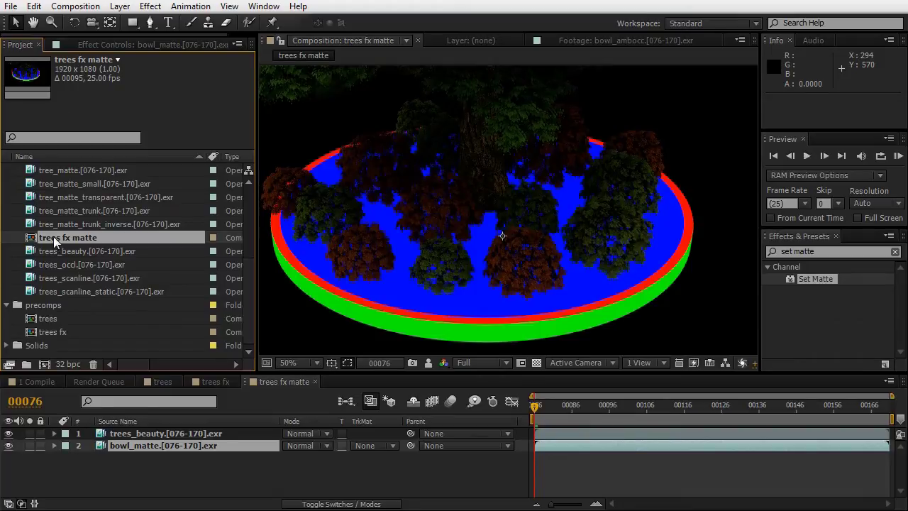
{"action": "left_click_drag", "start_coordinate": [53, 236], "coordinate": [47, 300]}
In trees fx, place trees fx matte on top and set the scanline layer to Alpha Matte.
{"action": "double_click", "coordinate": [48, 314]}
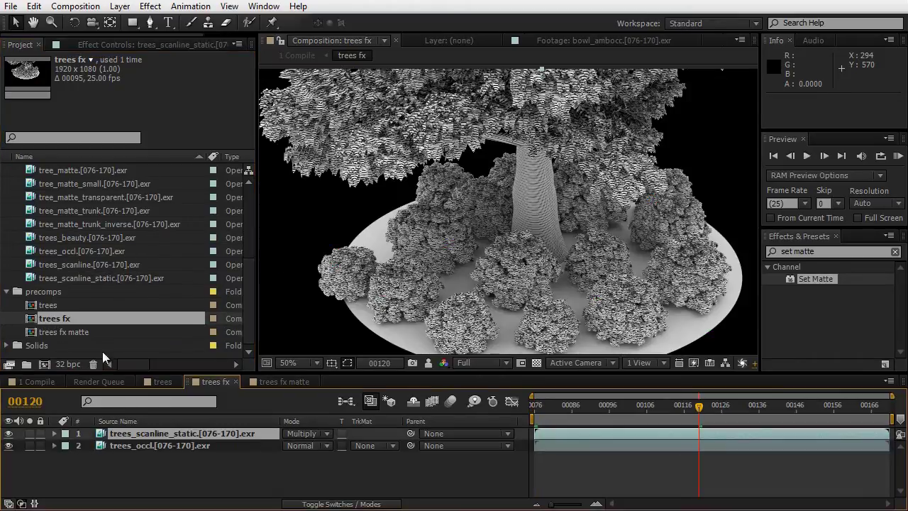
{"action": "left_click_drag", "start_coordinate": [68, 331], "coordinate": [159, 431]}
{"action": "left_click", "coordinate": [369, 445]}
{"action": "left_click", "coordinate": [386, 479]}
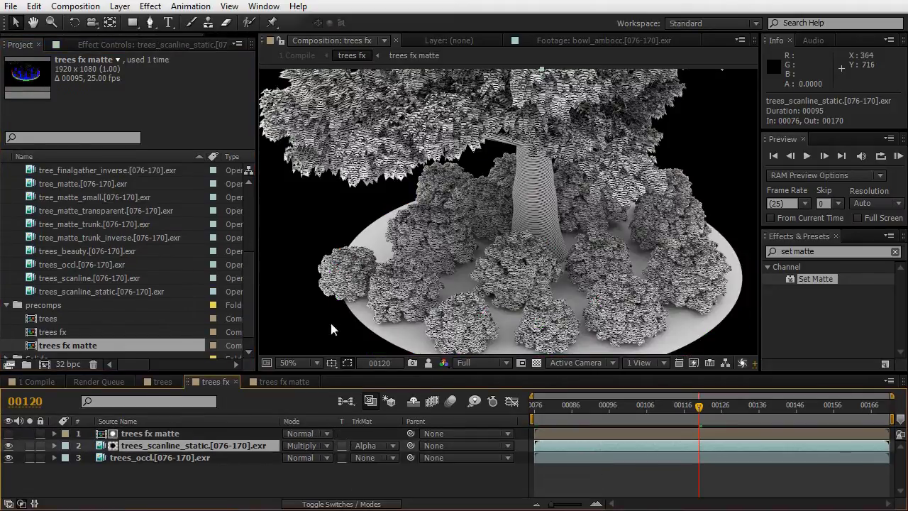
Duplicate the trees fx matte layer above trees_occl and set the occlusion layer to Alpha Matte.
{"action": "left_click", "coordinate": [130, 436]}
{"action": "key", "text": "ctrl+d"}
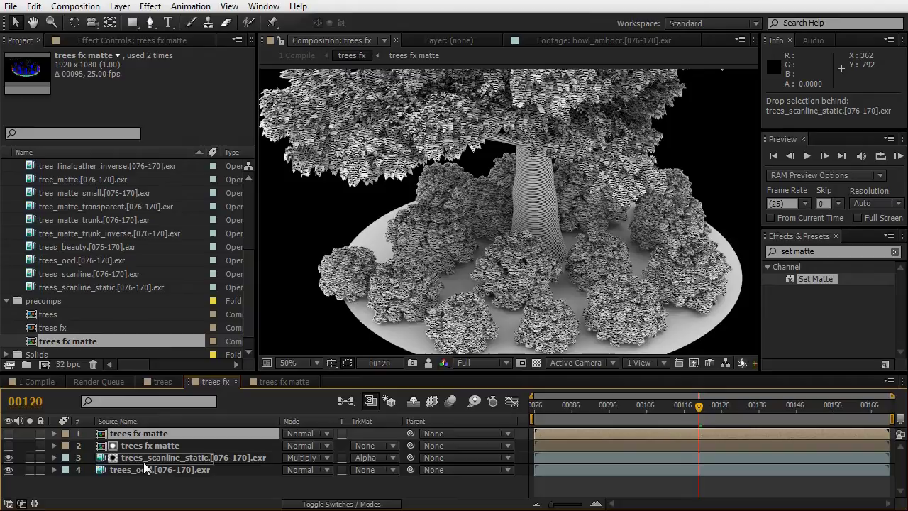
{"action": "key", "text": "ctrl+bracketleft"}
{"action": "left_click", "coordinate": [369, 469]}
{"action": "left_click", "coordinate": [368, 505]}
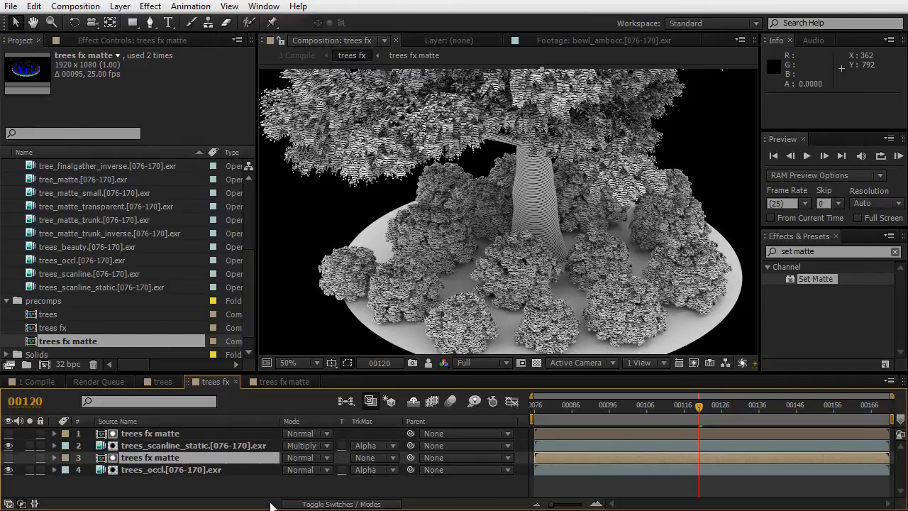
Apply the Set Matte effect to the trees fx layer in 1 Compile.
{"action": "left_click", "coordinate": [59, 381]}
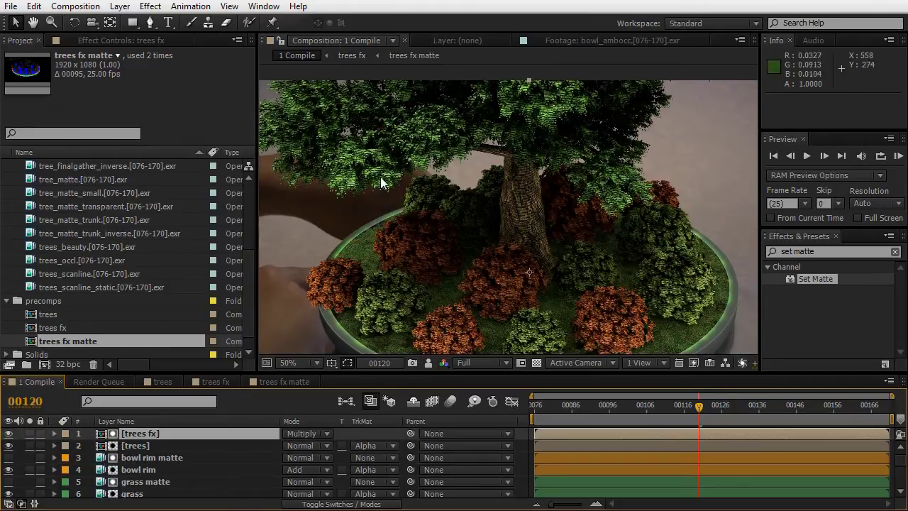
{"action": "scroll", "coordinate": [481, 181], "scroll_direction": "up", "scroll_amount": 2}
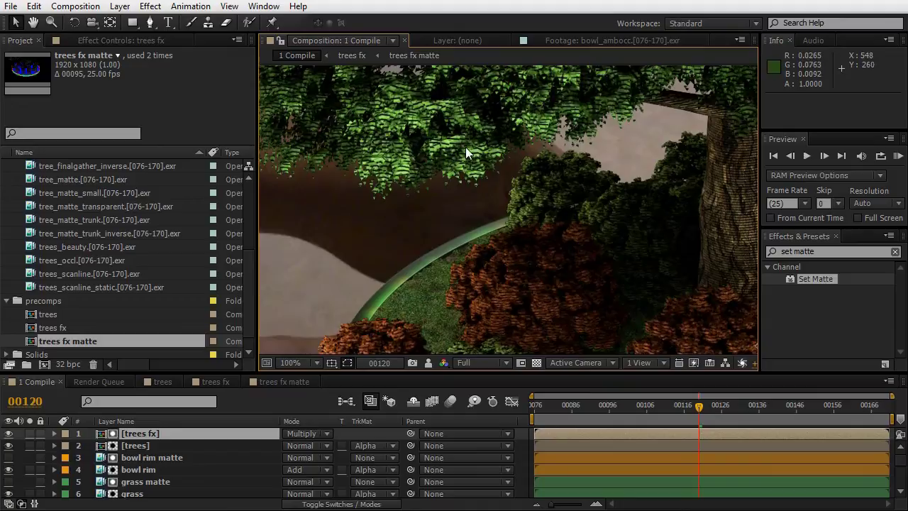
{"action": "left_click_drag", "start_coordinate": [424, 144], "coordinate": [500, 206]}
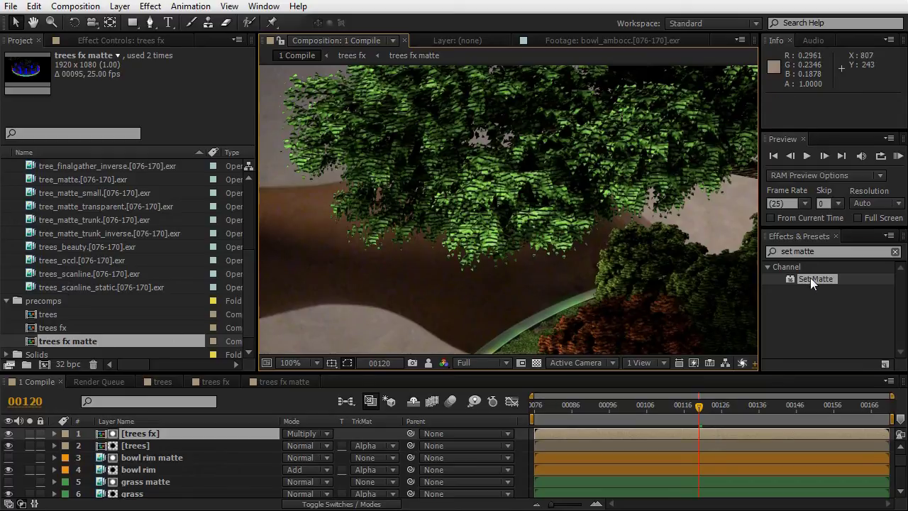
{"action": "left_click_drag", "start_coordinate": [810, 277], "coordinate": [150, 433]}
{"action": "scroll", "coordinate": [385, 186], "scroll_direction": "up", "scroll_amount": 3}
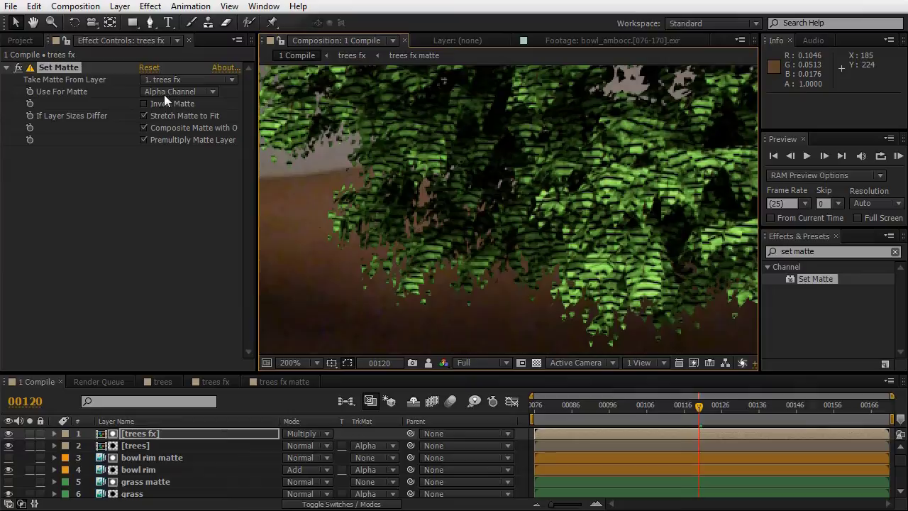
{"action": "left_click", "coordinate": [20, 69]}
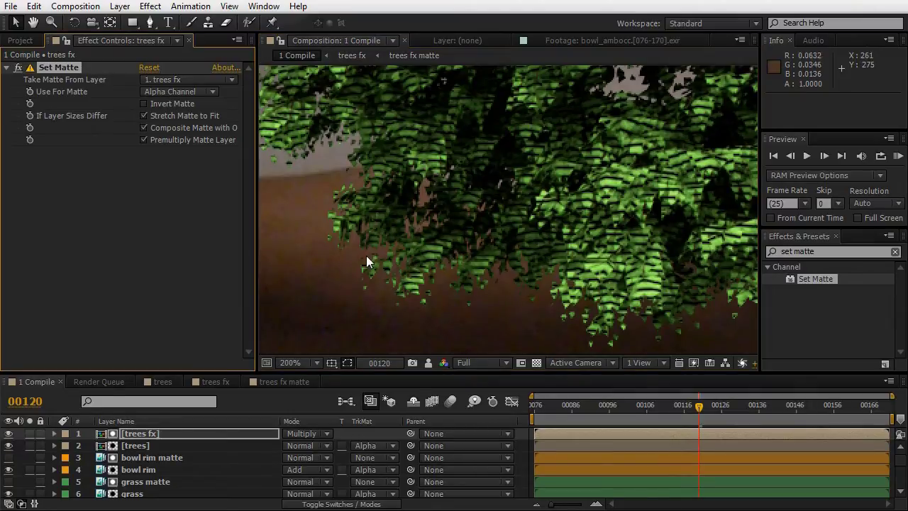
Pan the viewer to frame the whole bowl and check the matted trees.
{"action": "scroll", "coordinate": [381, 181], "scroll_direction": "down", "scroll_amount": 3}
{"action": "scroll", "coordinate": [470, 220], "scroll_direction": "up", "scroll_amount": 3}
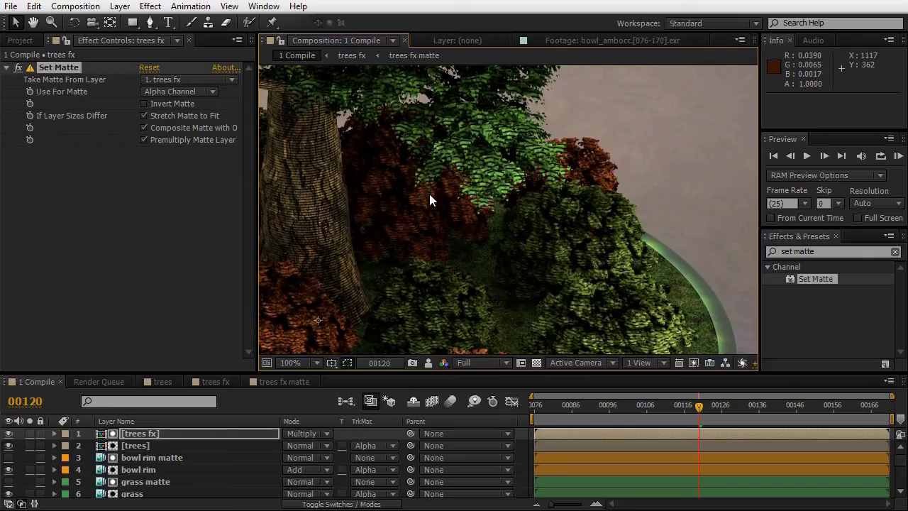
{"action": "scroll", "coordinate": [436, 192], "scroll_direction": "down", "scroll_amount": 2}
{"action": "left_click_drag", "start_coordinate": [357, 237], "coordinate": [466, 219]}
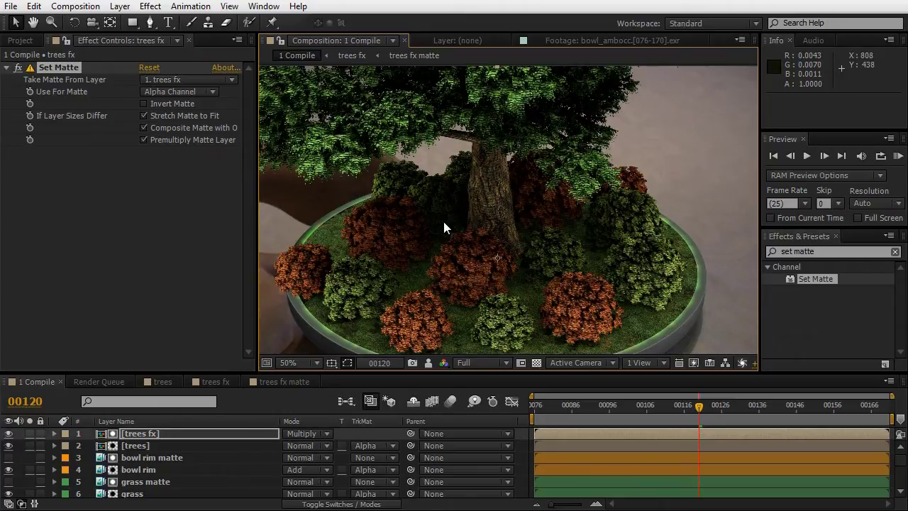
{"action": "left_click_drag", "start_coordinate": [524, 264], "coordinate": [490, 234]}
{"action": "left_click", "coordinate": [282, 381]}
In trees fx, set the trees_scanline_static layer's Opacity to 85%, then return to 1 Compile.
{"action": "left_click", "coordinate": [206, 382]}
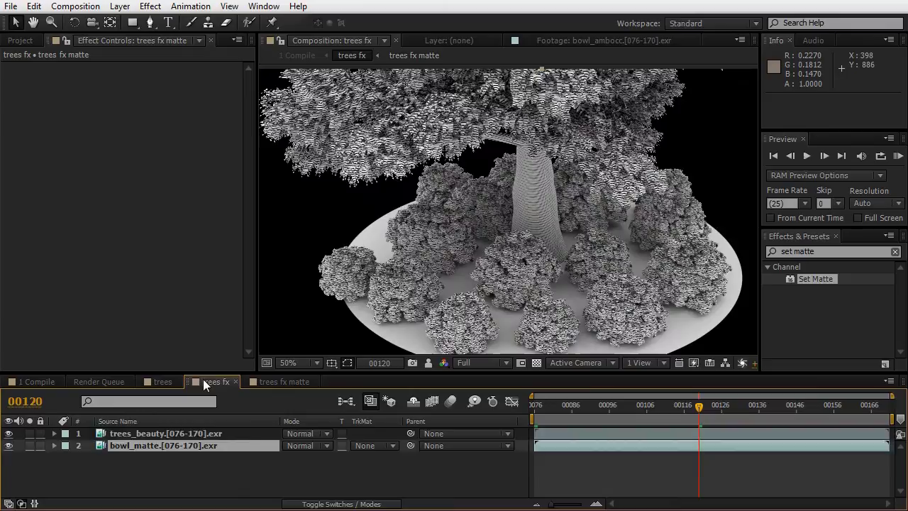
{"action": "left_click", "coordinate": [144, 471]}
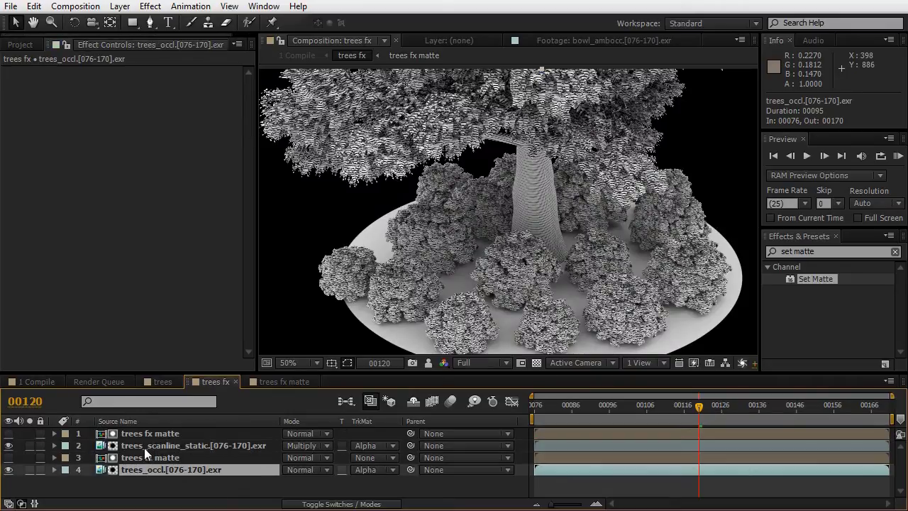
{"action": "left_click", "coordinate": [144, 446]}
{"action": "key", "text": "t"}
{"action": "left_click", "coordinate": [292, 457]}
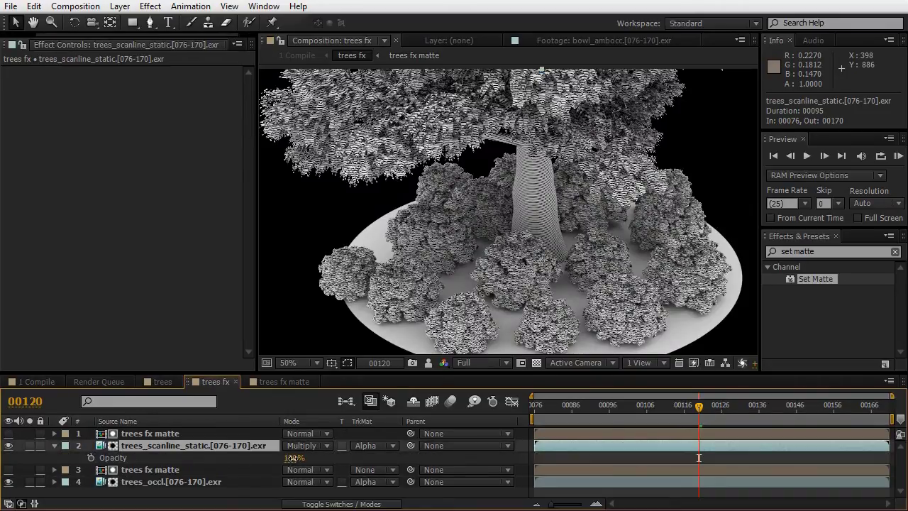
{"action": "type", "text": "9"}
{"action": "type", "text": "5"}
{"action": "left_click", "coordinate": [382, 459]}
{"action": "left_click", "coordinate": [68, 382]}
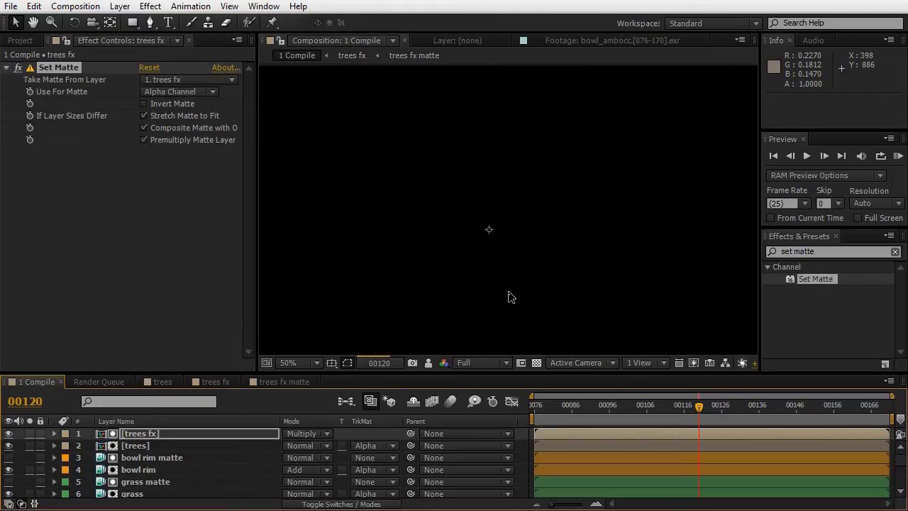
{"action": "scroll", "coordinate": [486, 249], "scroll_direction": "up", "scroll_amount": 2}
{"action": "scroll", "coordinate": [435, 180], "scroll_direction": "up", "scroll_amount": 2}
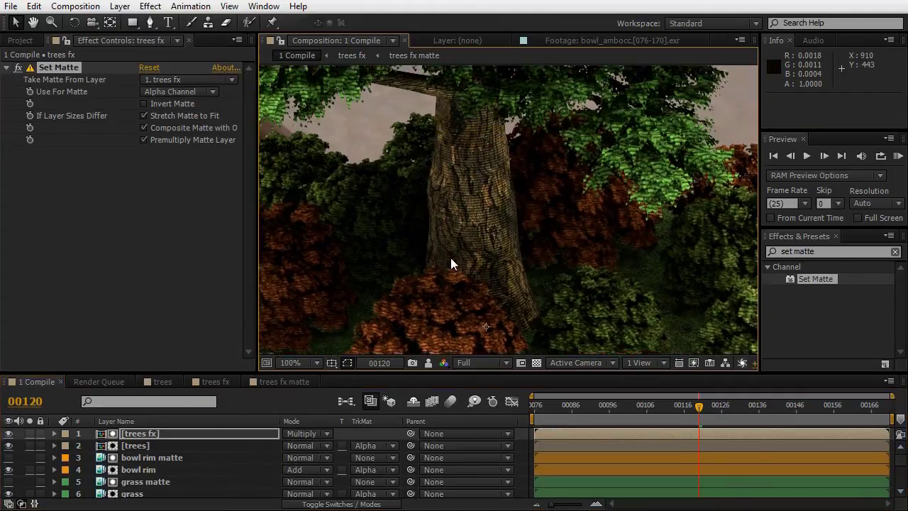
Close the trees fx matte composition's timeline tab.
{"action": "scroll", "coordinate": [464, 281], "scroll_direction": "down", "scroll_amount": 2}
{"action": "scroll", "coordinate": [463, 281], "scroll_direction": "down", "scroll_amount": 2}
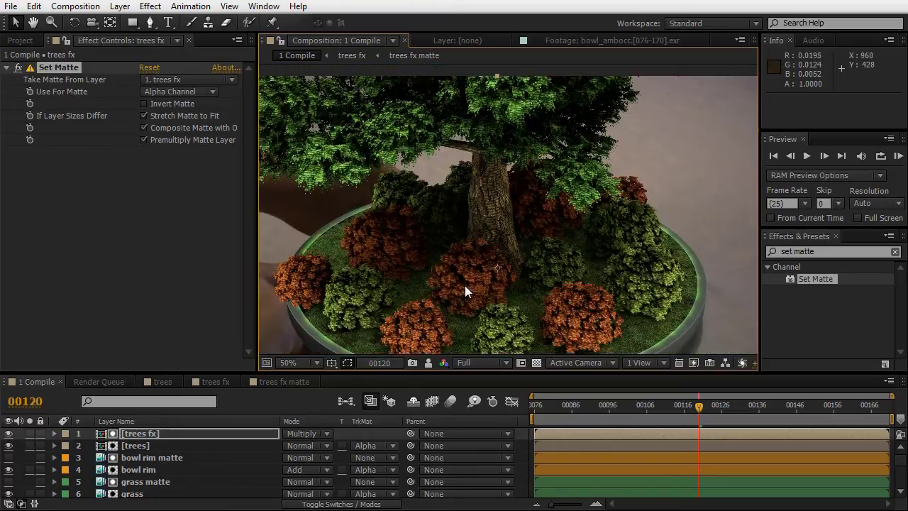
{"action": "left_click", "coordinate": [276, 381]}
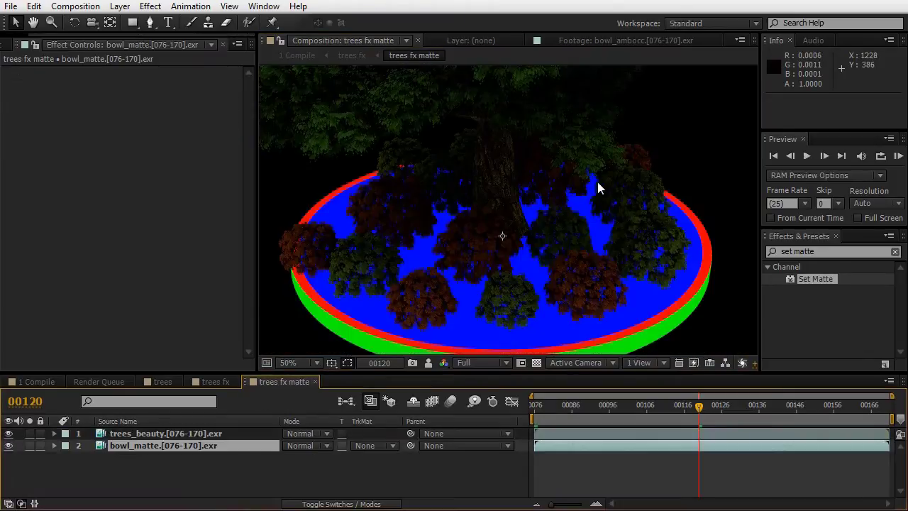
{"action": "left_click", "coordinate": [216, 387]}
{"action": "left_click", "coordinate": [278, 382]}
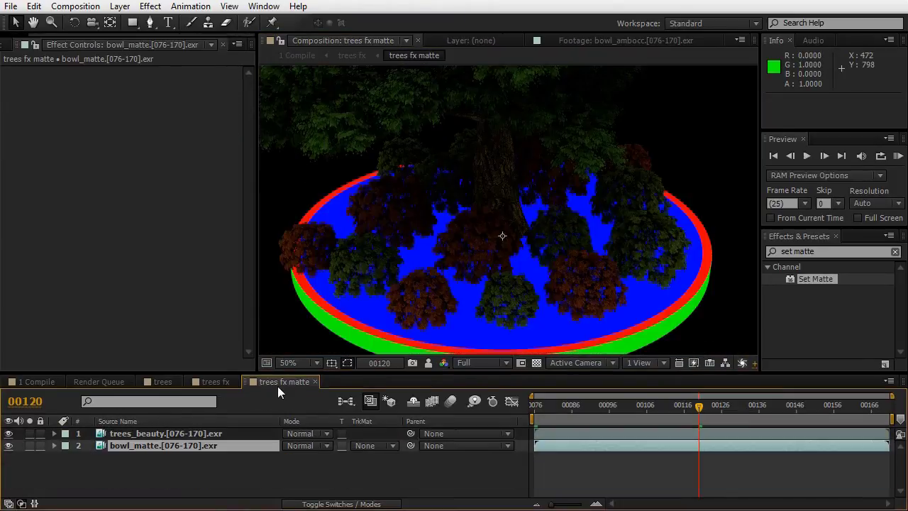
{"action": "left_click", "coordinate": [315, 382]}
Review the bonsai in 1 Compile, then return to trees fx and collapse the scanline layer's properties.
{"action": "left_click_drag", "start_coordinate": [526, 240], "coordinate": [507, 255]}
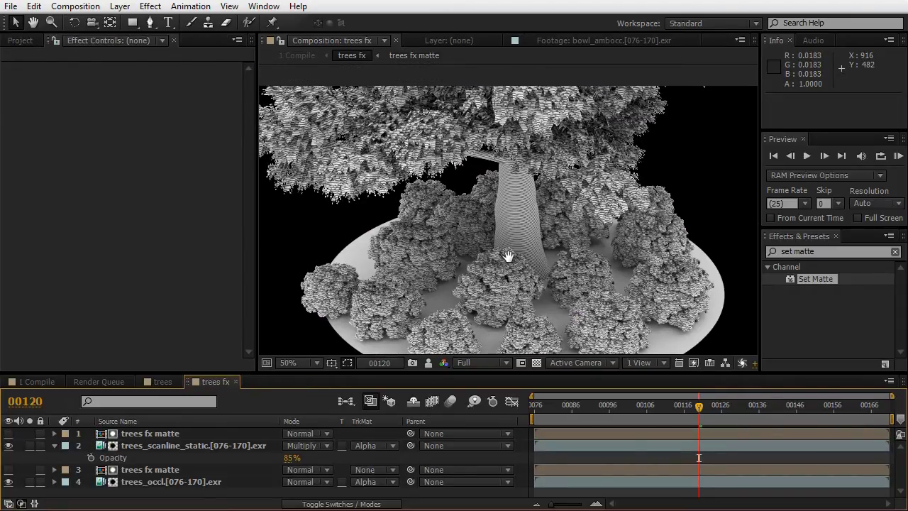
{"action": "left_click", "coordinate": [39, 382]}
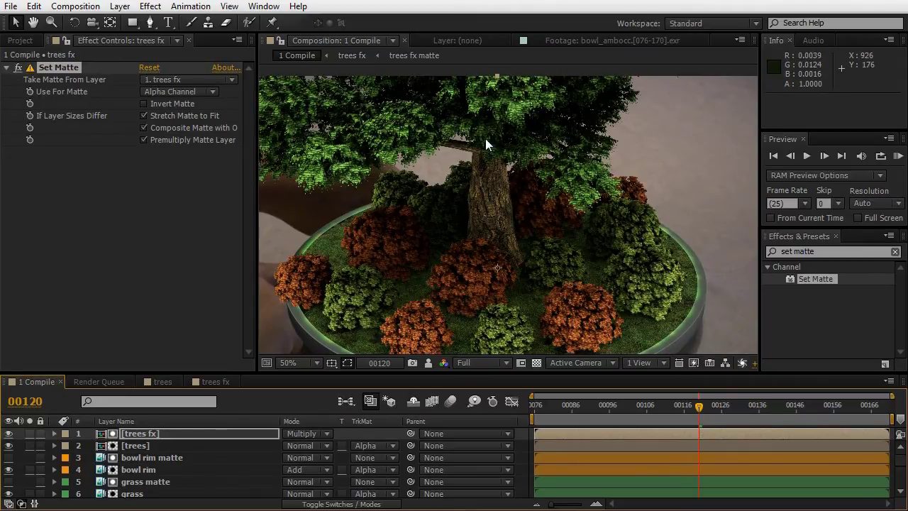
{"action": "left_click_drag", "start_coordinate": [485, 138], "coordinate": [541, 215]}
{"action": "left_click_drag", "start_coordinate": [392, 249], "coordinate": [436, 203]}
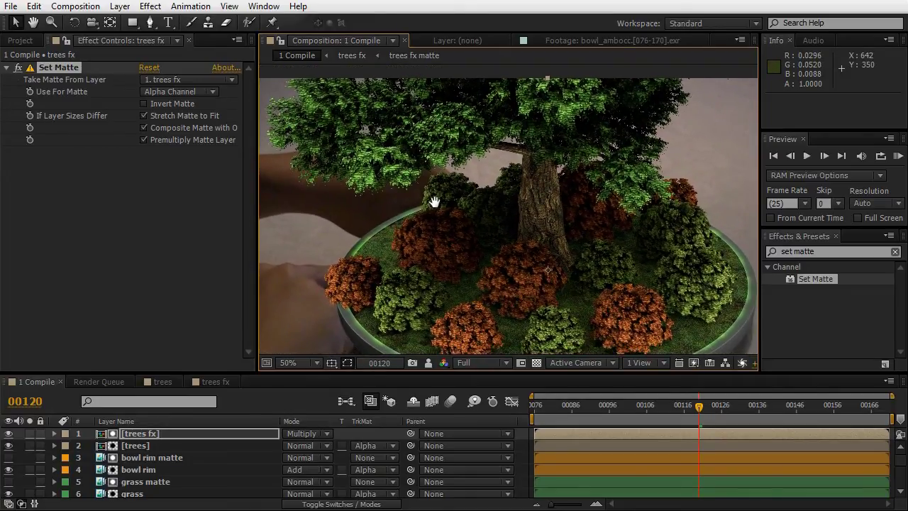
{"action": "left_click", "coordinate": [213, 383]}
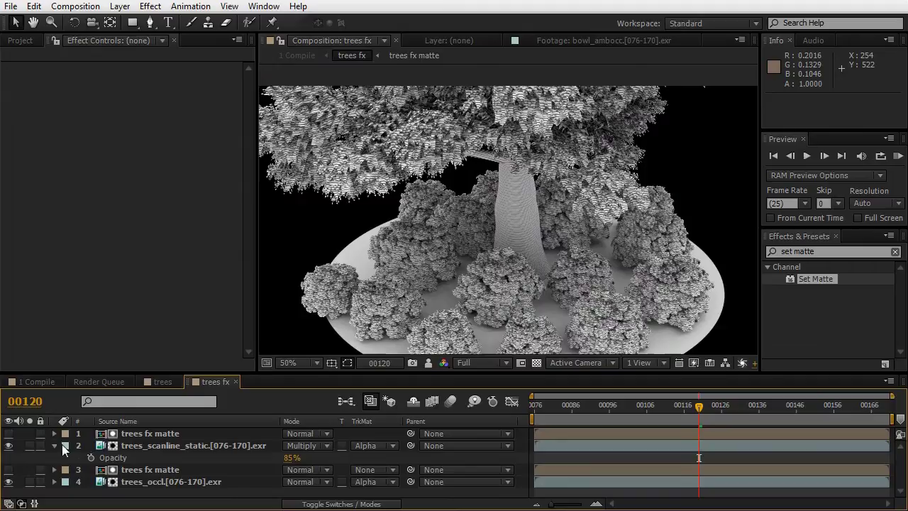
{"action": "left_click", "coordinate": [54, 445]}
Rename the trees_occl layer in trees fx to 'trees occl base' and open the trees fx matte precomp.
{"action": "left_click", "coordinate": [144, 472]}
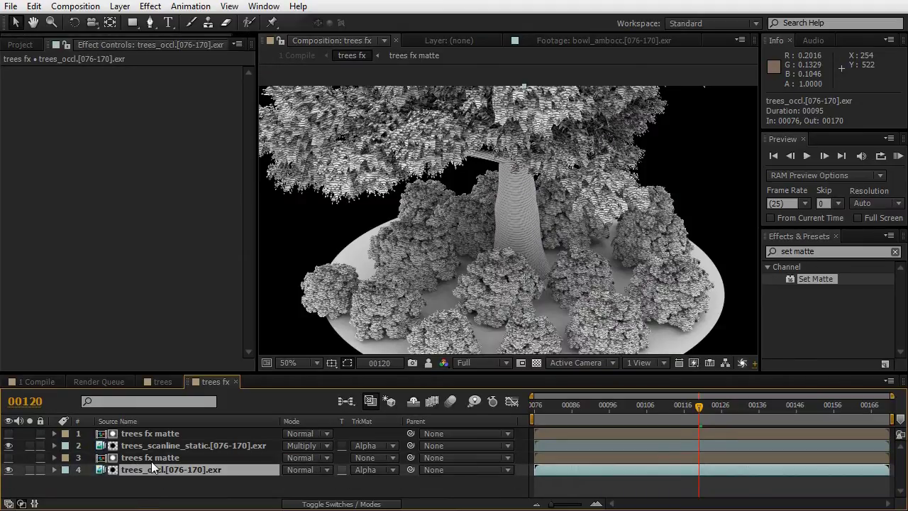
{"action": "left_click_drag", "start_coordinate": [405, 314], "coordinate": [435, 248]}
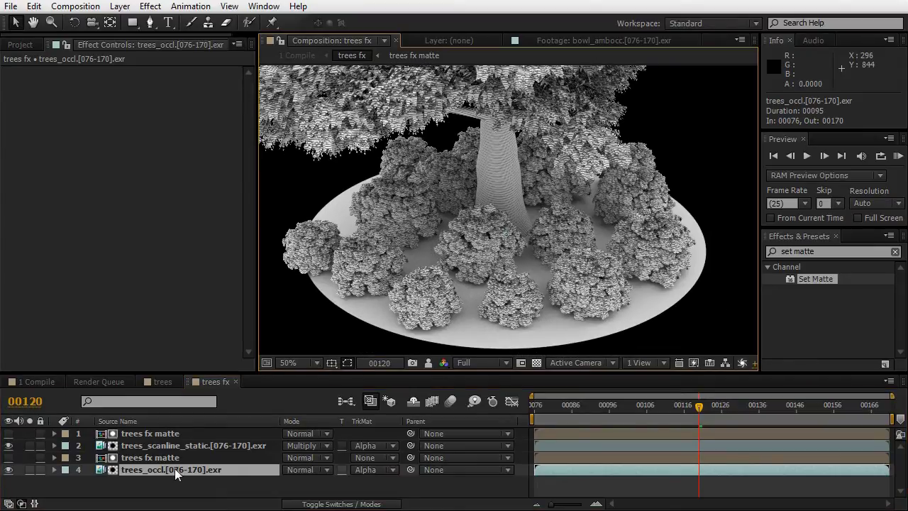
{"action": "key", "text": "Return"}
{"action": "type", "text": "trees"}
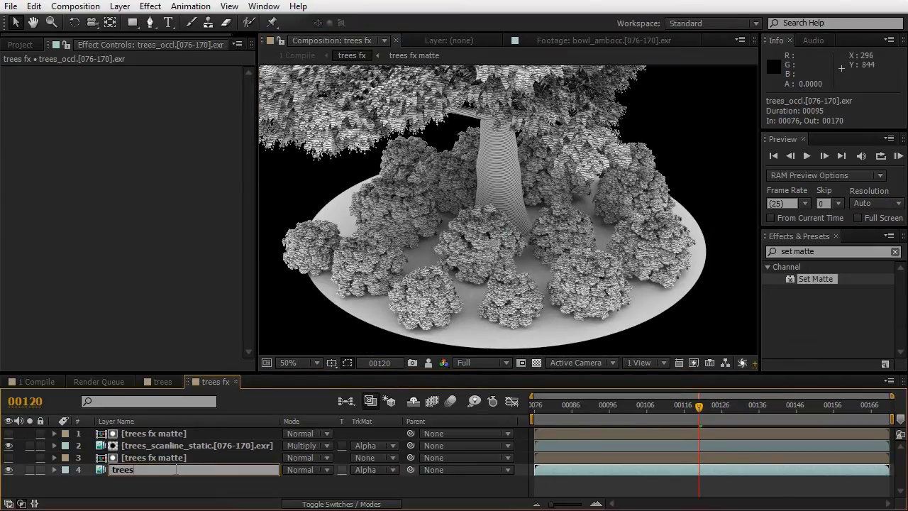
{"action": "type", "text": " occl base"}
{"action": "key", "text": "Return"}
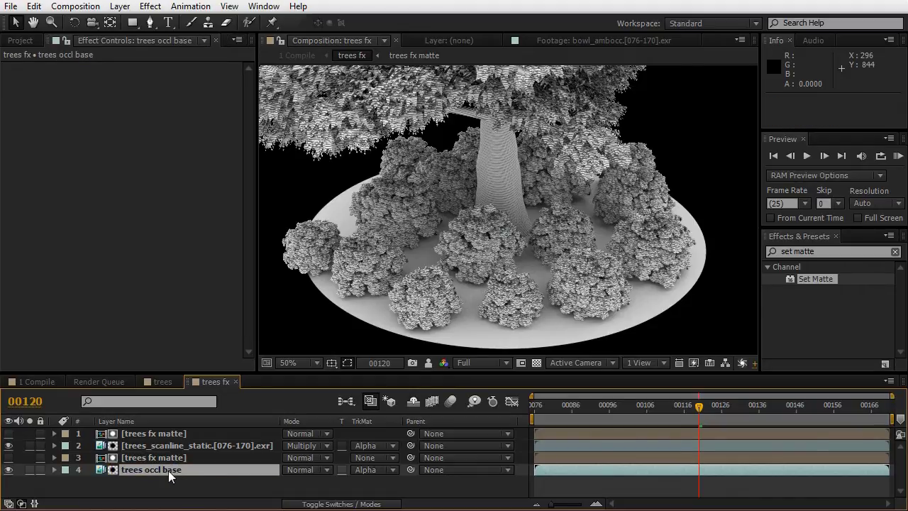
{"action": "double_click", "coordinate": [156, 456]}
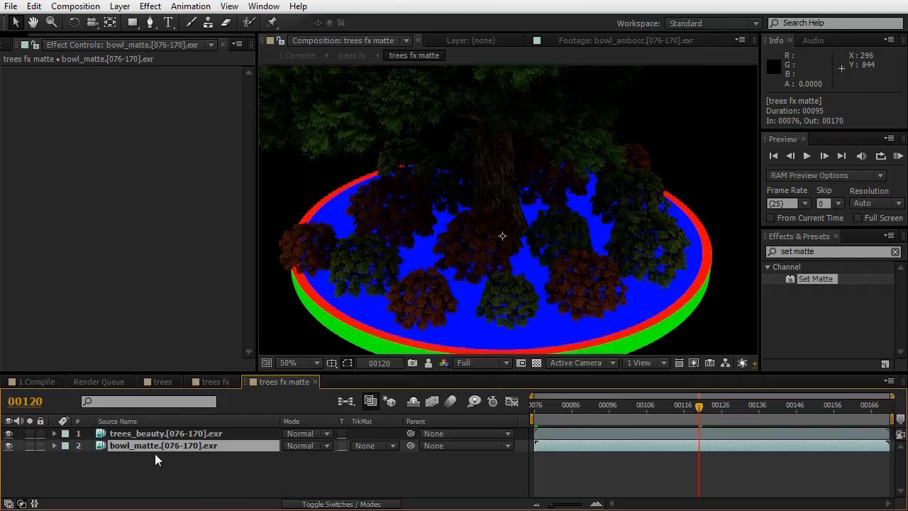
Duplicate the trees fx matte precomp and name the copy 'trees fx matte base'.
{"action": "left_click", "coordinate": [9, 44]}
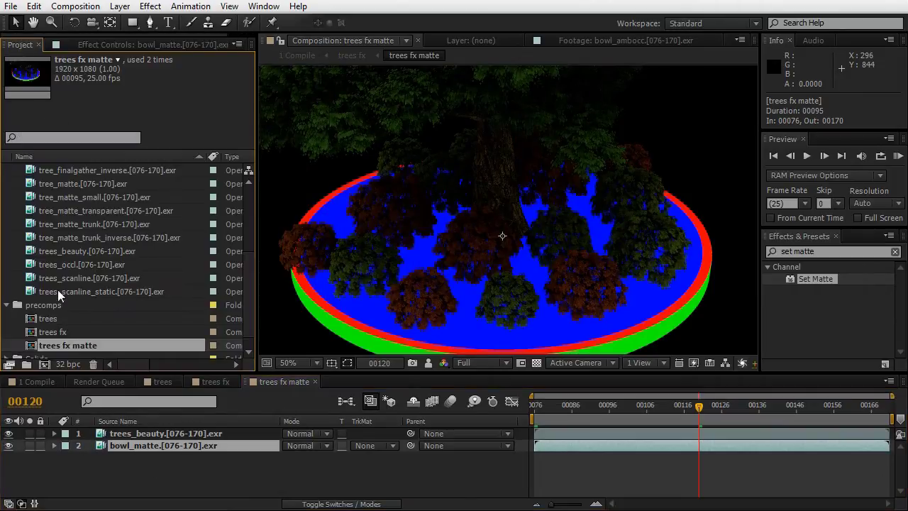
{"action": "scroll", "coordinate": [58, 291], "scroll_direction": "down", "scroll_amount": 1}
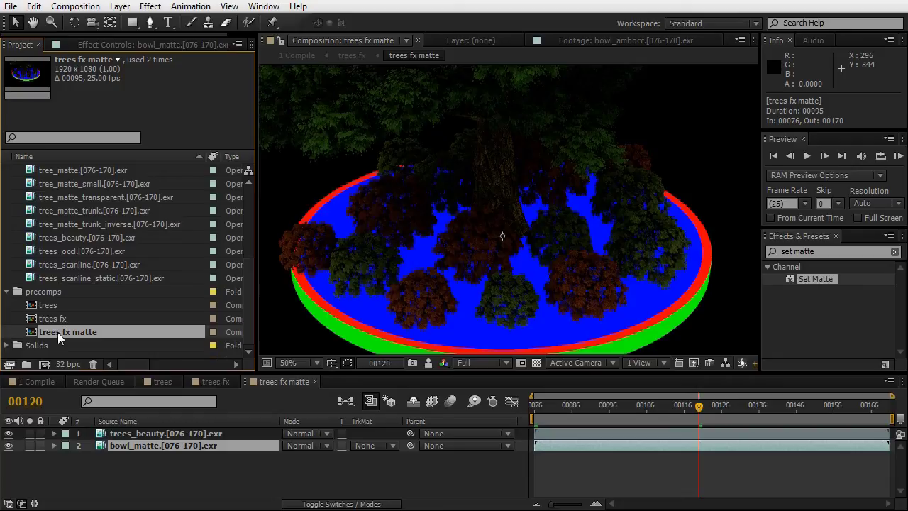
{"action": "key", "text": "ctrl+d"}
{"action": "key", "text": "Return"}
{"action": "key", "text": "BackSpace"}
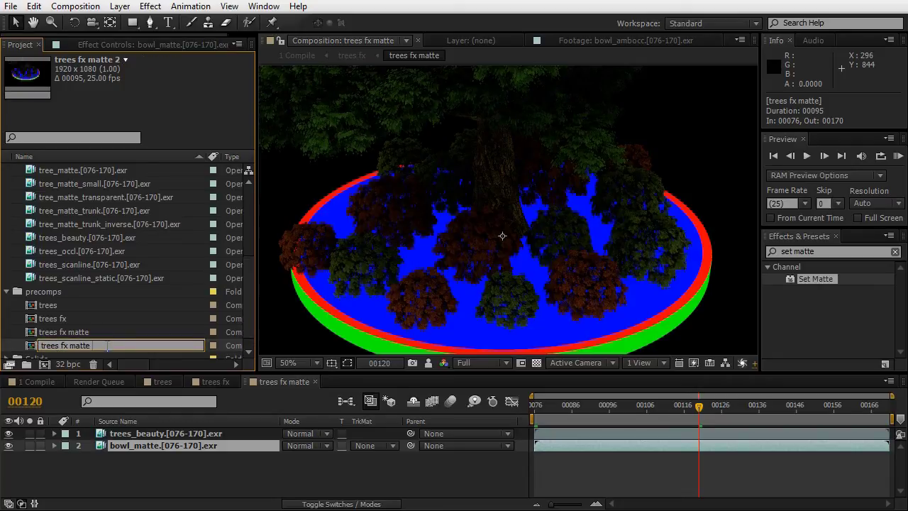
{"action": "type", "text": "base"}
{"action": "key", "text": "Return"}
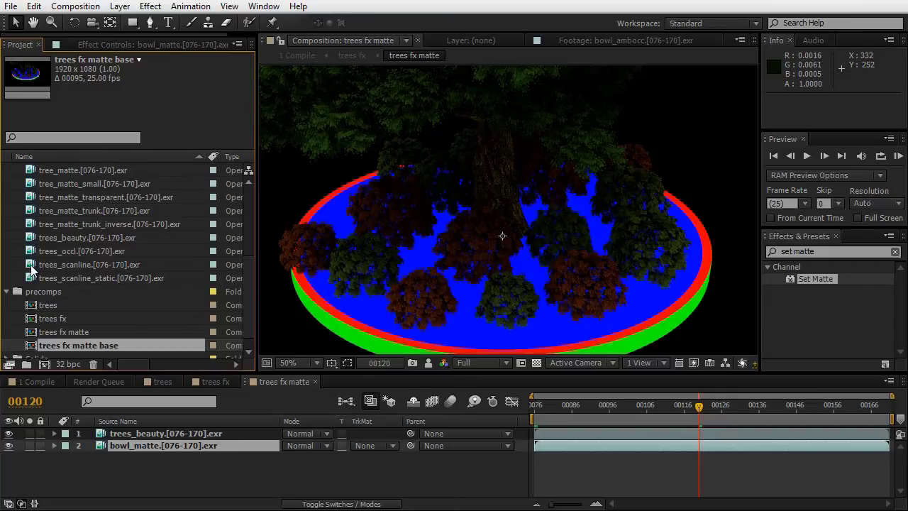
Inspect the tree_matte_trunk footage, then hide bowl_matte in the trees fx matte comp.
{"action": "double_click", "coordinate": [71, 209]}
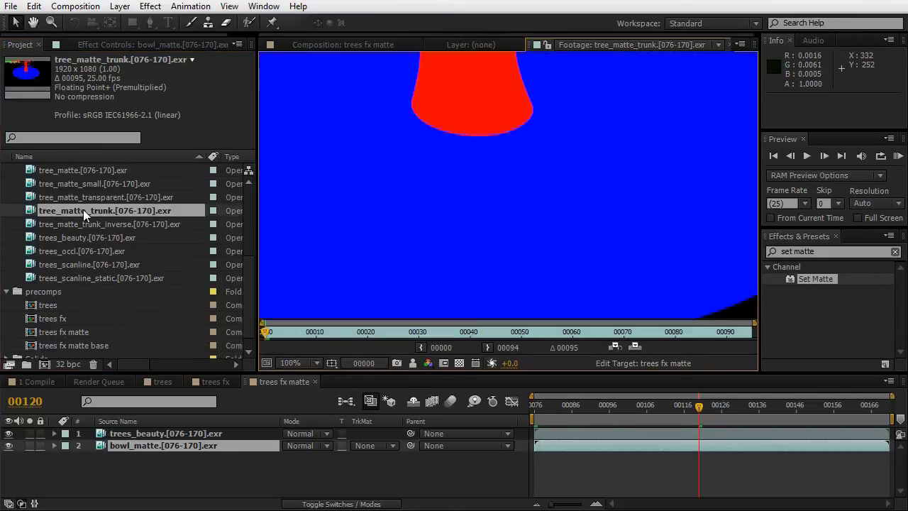
{"action": "left_click_drag", "start_coordinate": [436, 221], "coordinate": [435, 246]}
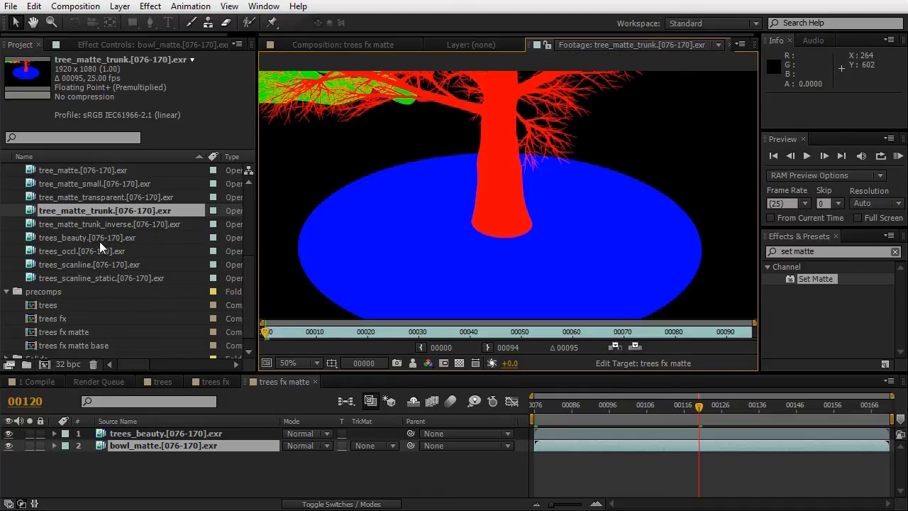
{"action": "left_click", "coordinate": [241, 372]}
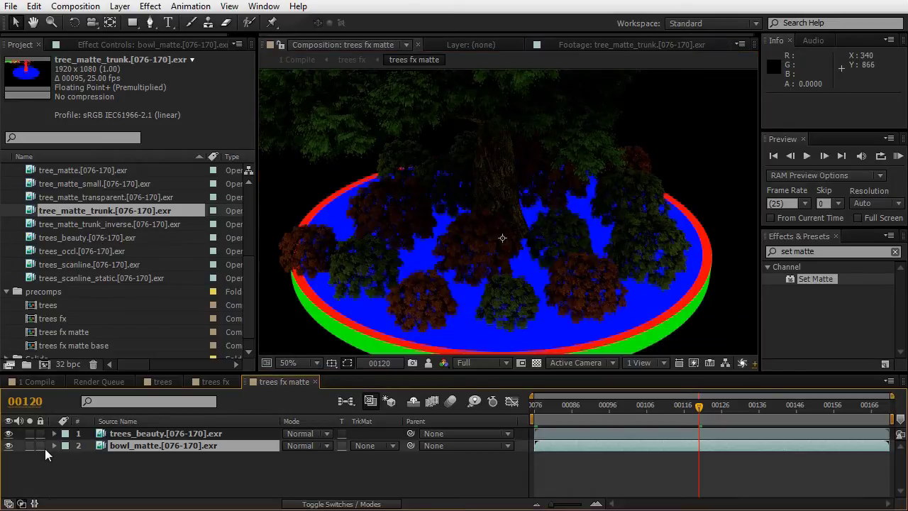
{"action": "left_click", "coordinate": [9, 445]}
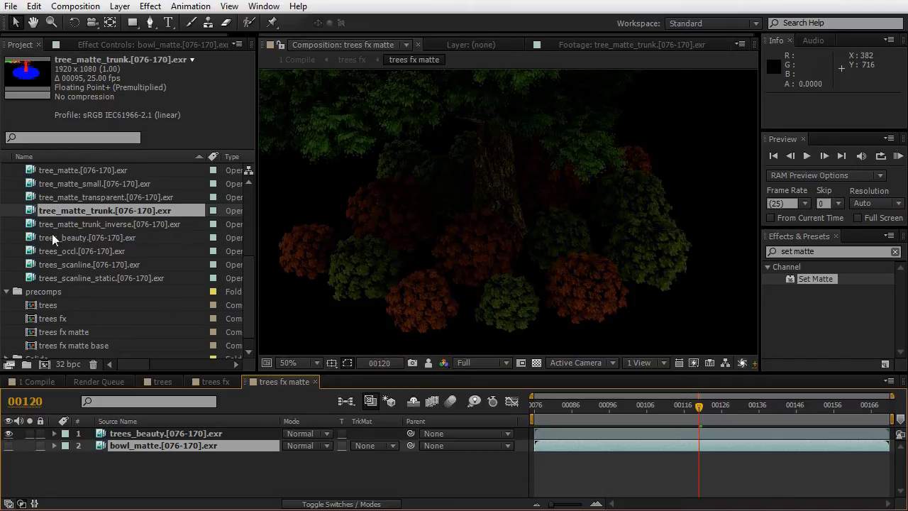
In trees fx matte base, set bowl_matte's track matte to Alpha Inverted Matte from trees_beauty.
{"action": "double_click", "coordinate": [62, 344]}
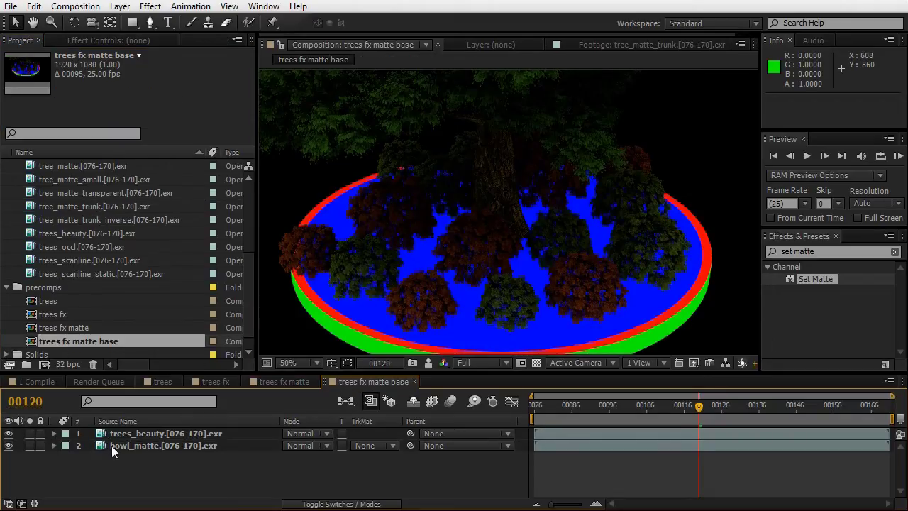
{"action": "left_click", "coordinate": [131, 445]}
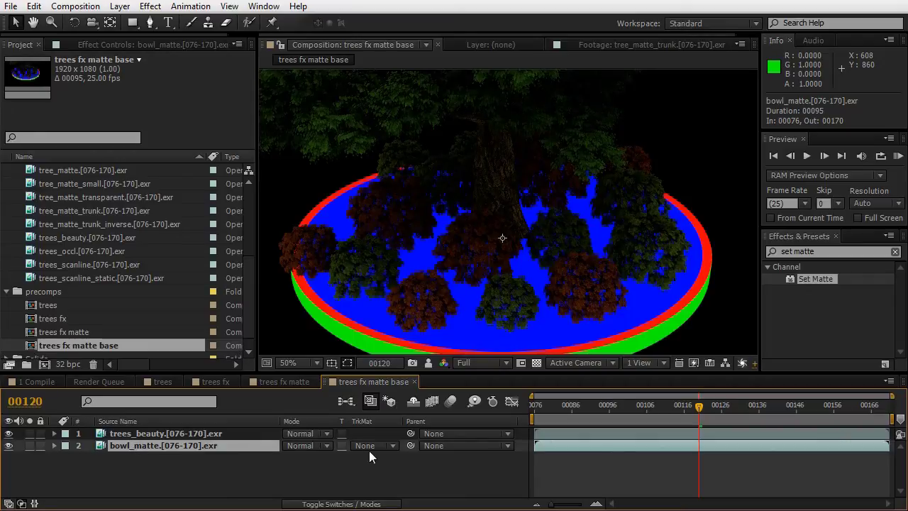
{"action": "left_click", "coordinate": [8, 434]}
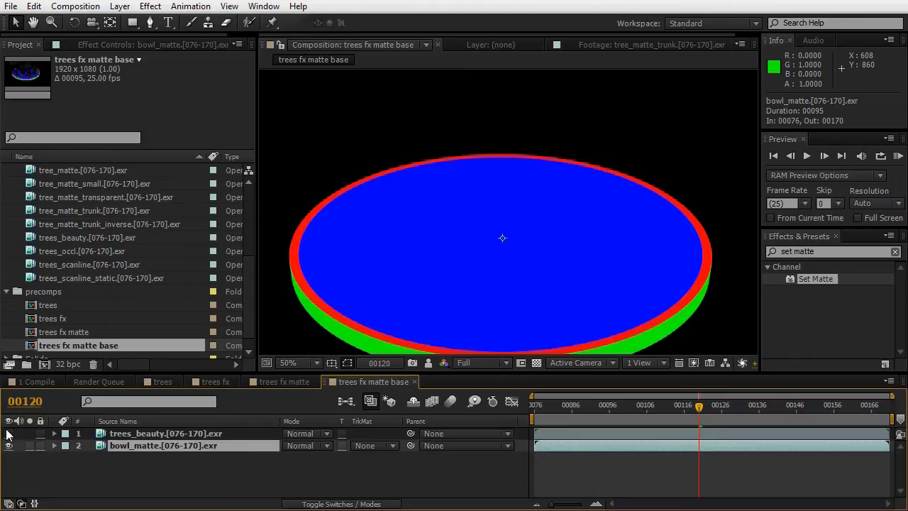
{"action": "left_click", "coordinate": [8, 434]}
{"action": "left_click", "coordinate": [392, 446]}
{"action": "left_click", "coordinate": [383, 498]}
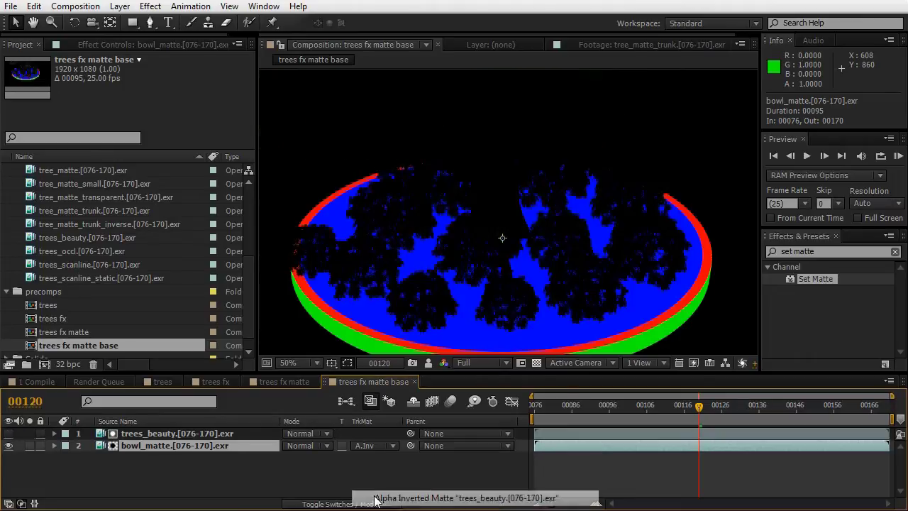
{"action": "left_click", "coordinate": [39, 380]}
Add trees fx matte base to trees fx as layer 4 and hide it.
{"action": "left_click", "coordinate": [293, 380]}
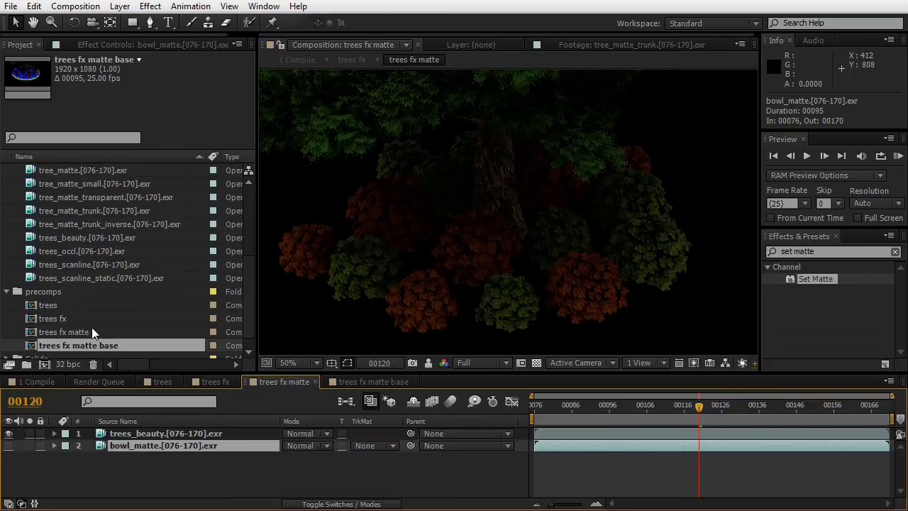
{"action": "left_click", "coordinate": [218, 381]}
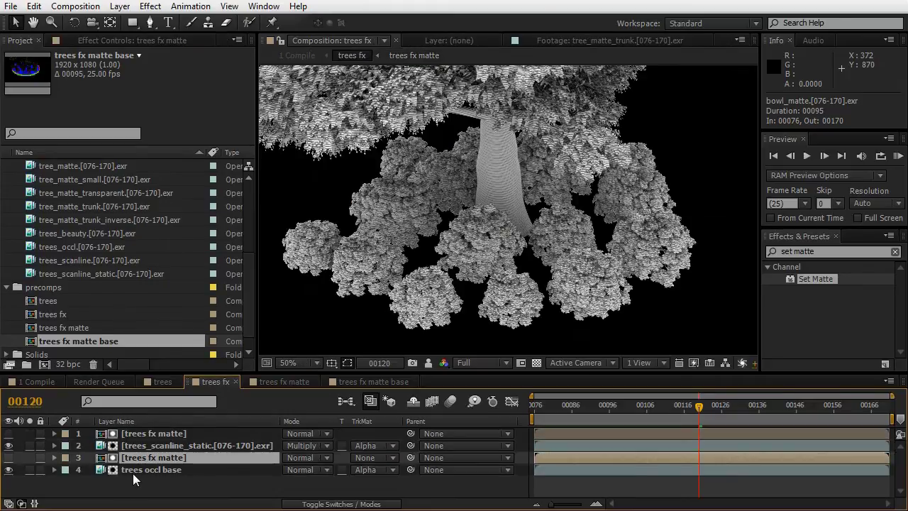
{"action": "left_click_drag", "start_coordinate": [68, 339], "coordinate": [153, 464]}
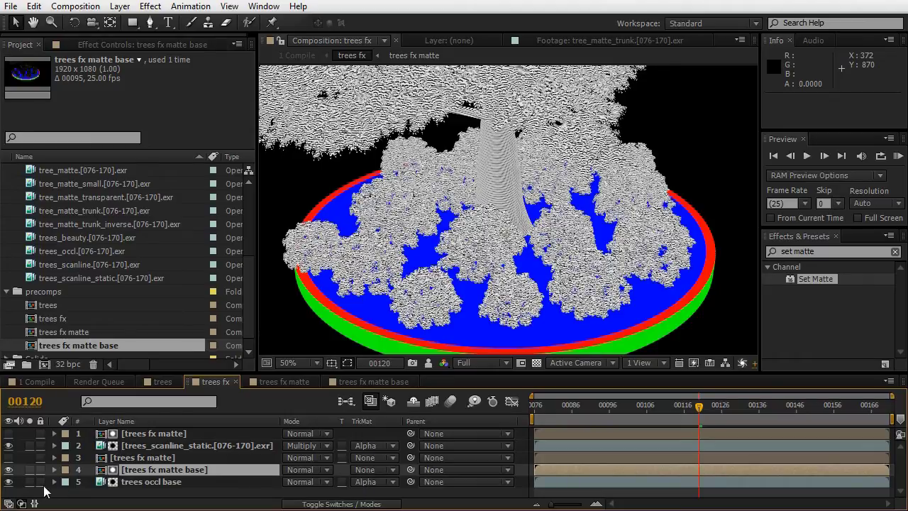
{"action": "left_click", "coordinate": [10, 472]}
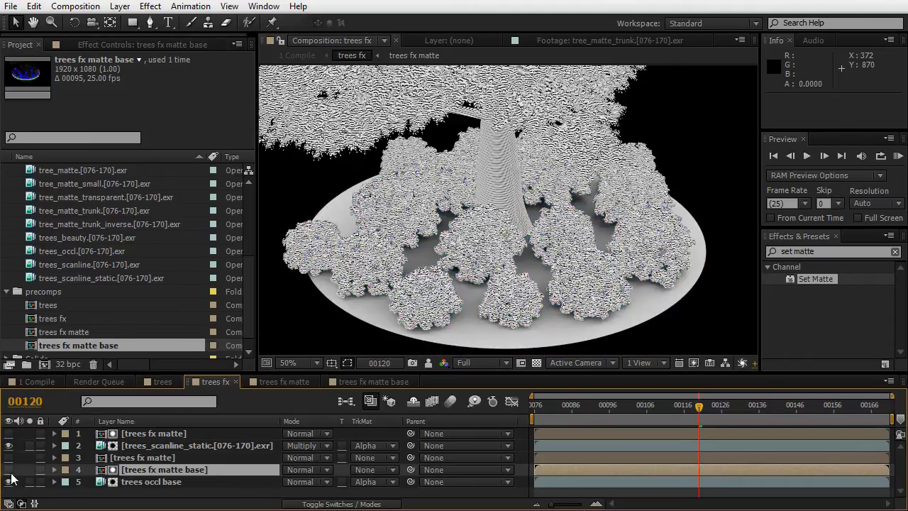
Duplicate the trees occl base layer and name the copy 'trees occl'.
{"action": "left_click", "coordinate": [149, 487]}
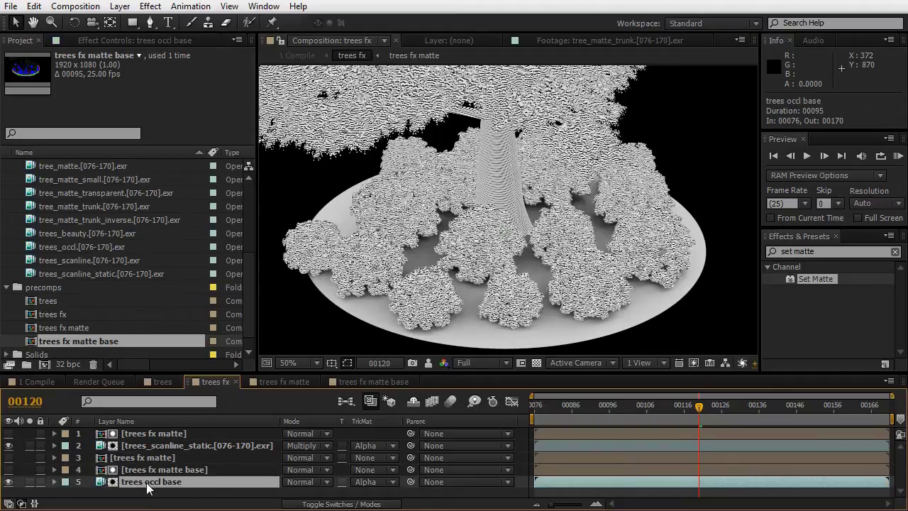
{"action": "key", "text": "ctrl+d"}
{"action": "key", "text": "ctrl+bracketright"}
{"action": "key", "text": "Return"}
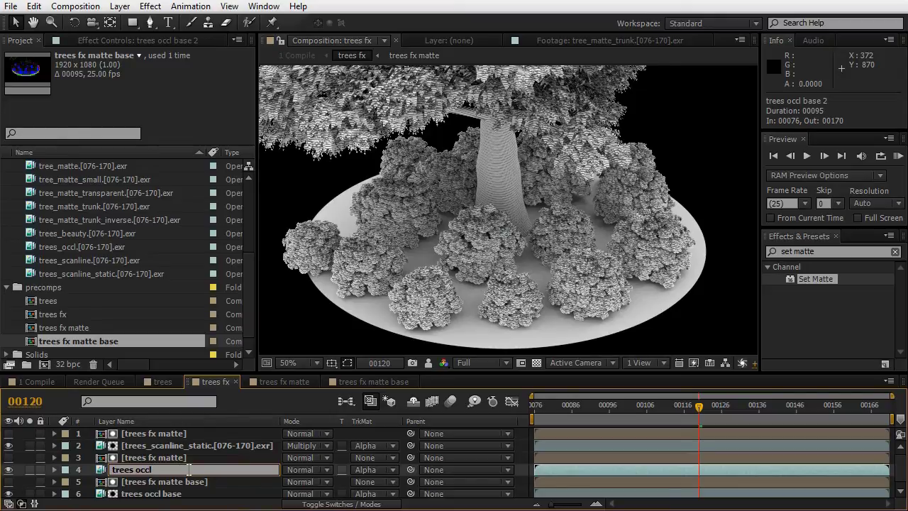
{"action": "type", "text": "trees occl"}
{"action": "key", "text": "Return"}
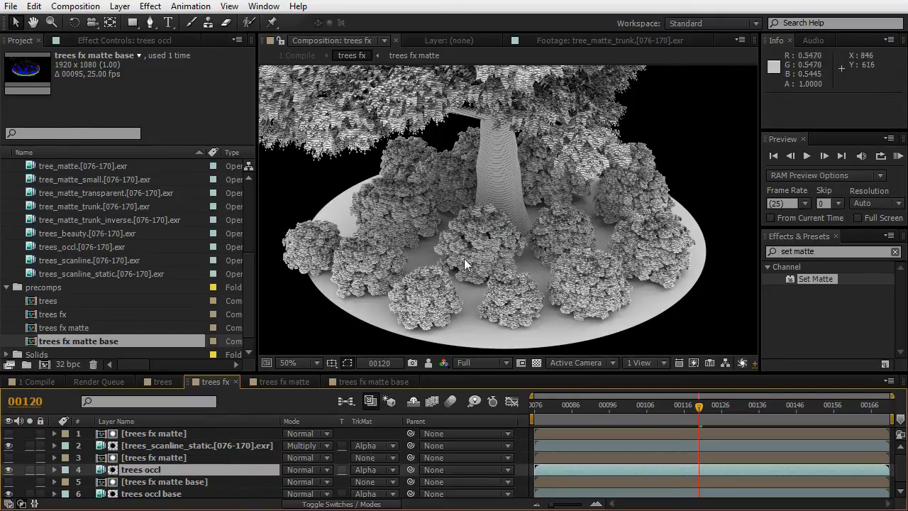
Pan and zoom over the full bonsai render in 1 Compile, then go back to trees fx matte.
{"action": "left_click", "coordinate": [39, 382]}
{"action": "left_click_drag", "start_coordinate": [508, 259], "coordinate": [435, 197]}
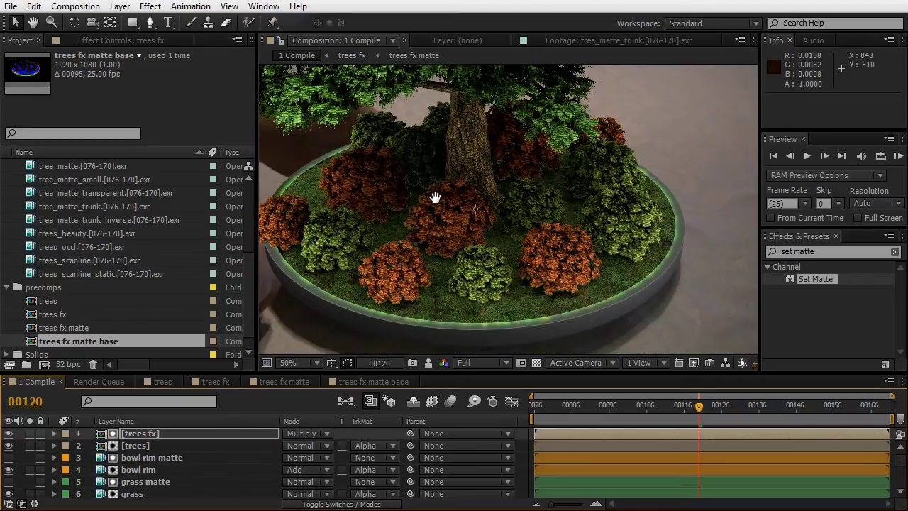
{"action": "scroll", "coordinate": [435, 198], "scroll_direction": "up", "scroll_amount": 2}
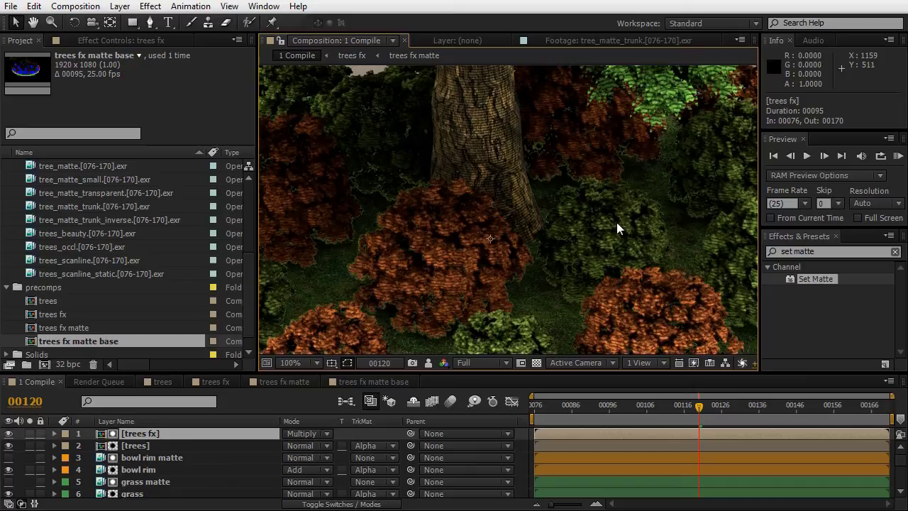
{"action": "scroll", "coordinate": [352, 227], "scroll_direction": "down", "scroll_amount": 2}
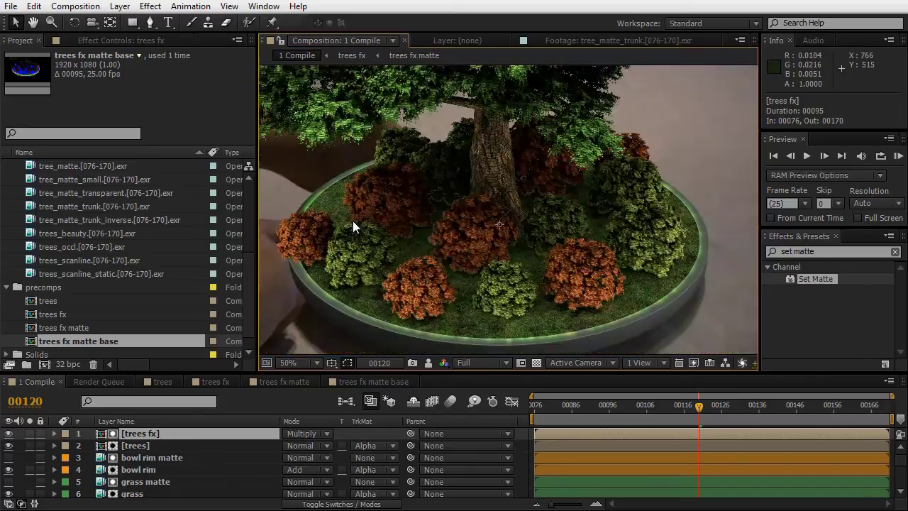
{"action": "scroll", "coordinate": [353, 220], "scroll_direction": "down", "scroll_amount": 1}
{"action": "scroll", "coordinate": [436, 223], "scroll_direction": "up", "scroll_amount": 3}
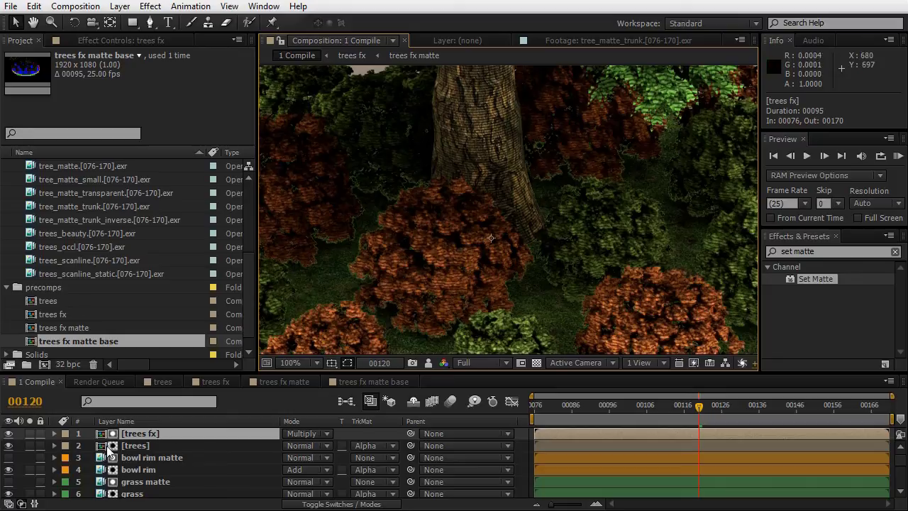
{"action": "left_click", "coordinate": [278, 384]}
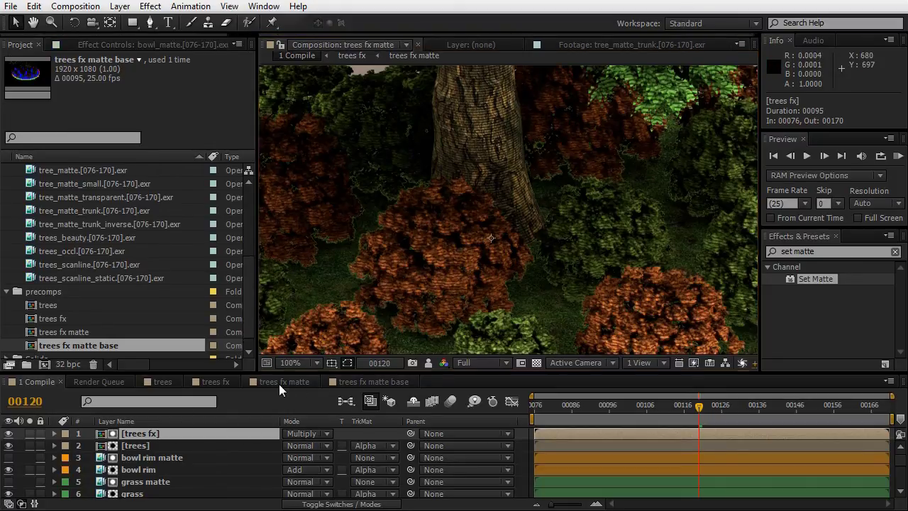
In trees fx, delete the trees occl base layer and set trees occl to No Track Matte.
{"action": "left_click", "coordinate": [213, 383]}
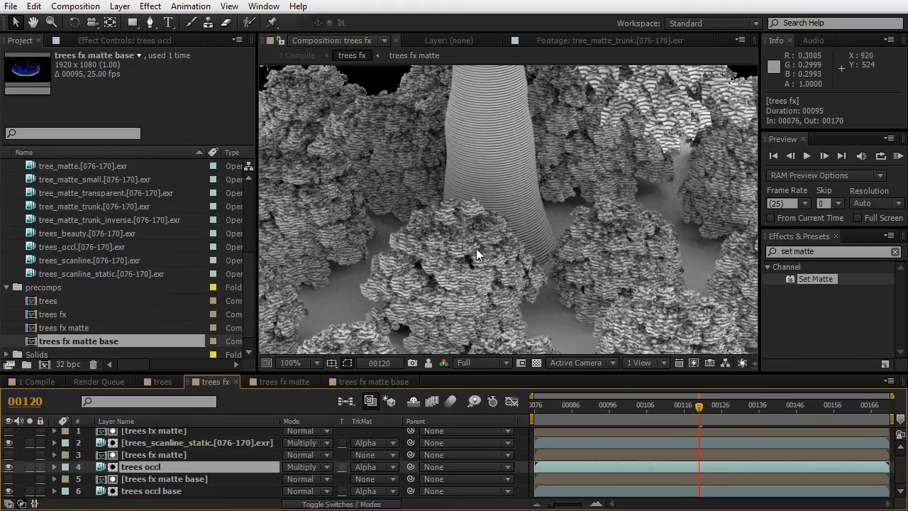
{"action": "left_click", "coordinate": [147, 489]}
{"action": "key", "text": "Delete"}
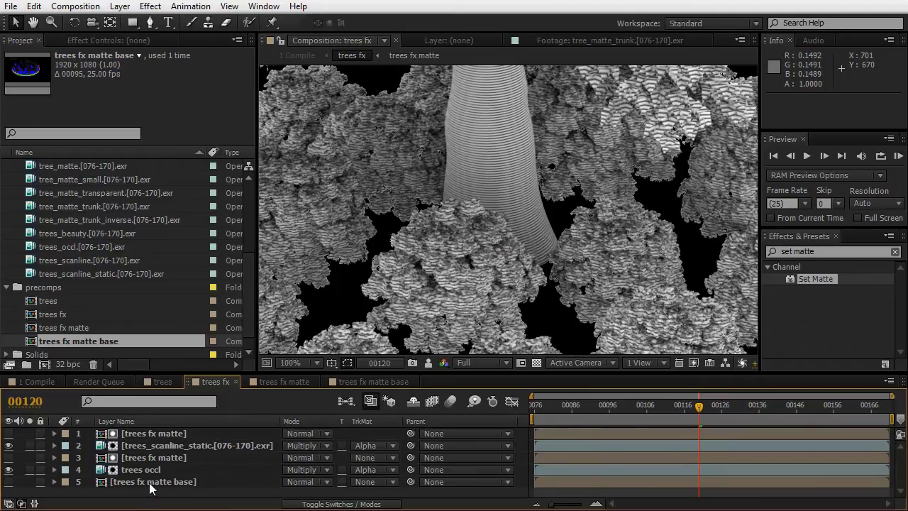
{"action": "left_click", "coordinate": [142, 470]}
{"action": "left_click", "coordinate": [374, 469]}
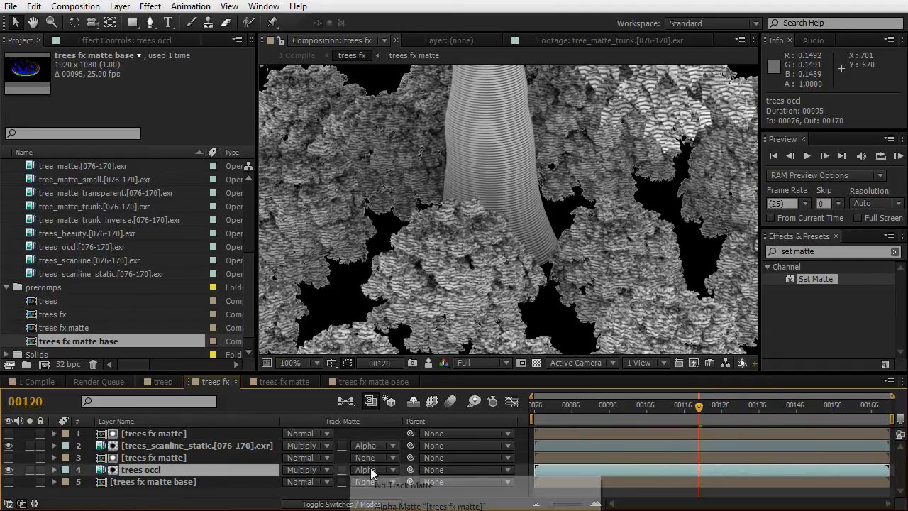
{"action": "left_click", "coordinate": [372, 489]}
Move trees fx matte base and trees_scanline_static to the top and label them Peach.
{"action": "left_click_drag", "start_coordinate": [146, 482], "coordinate": [146, 466]}
{"action": "left_click_drag", "start_coordinate": [146, 466], "coordinate": [148, 432]}
{"action": "left_click", "coordinate": [146, 460]}
{"action": "left_click", "coordinate": [147, 466], "text": "ctrl"}
{"action": "left_click", "coordinate": [64, 434]}
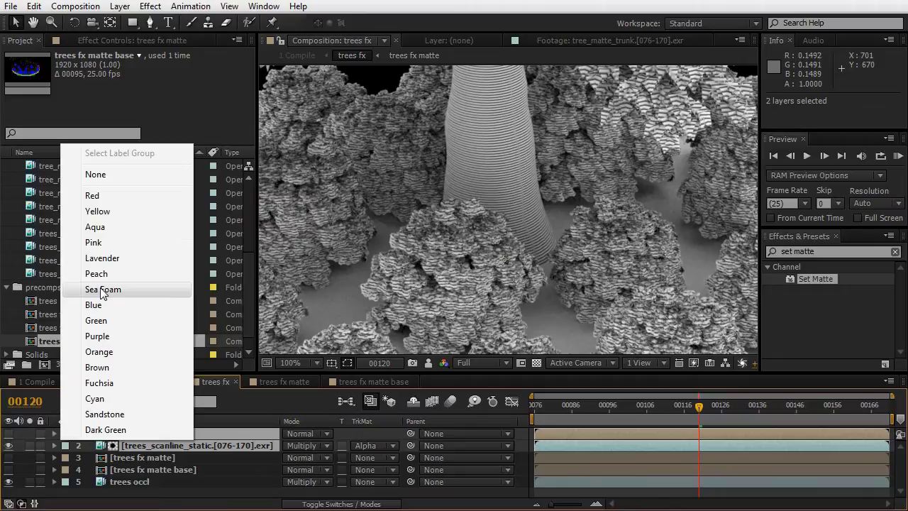
{"action": "left_click", "coordinate": [90, 274]}
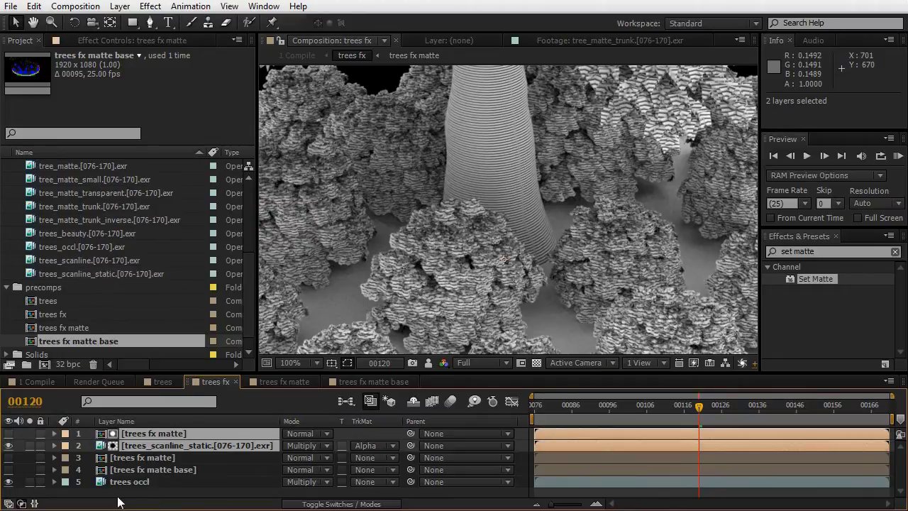
{"action": "left_click", "coordinate": [114, 494]}
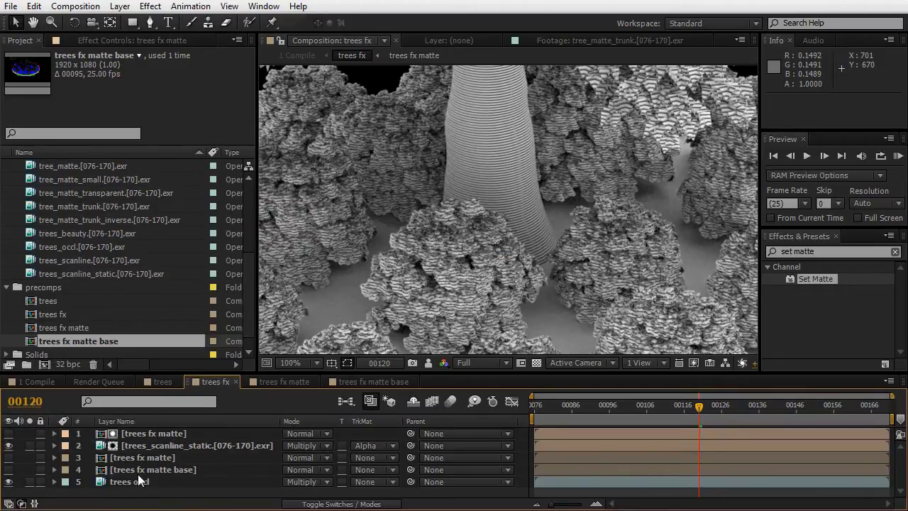
Add an adjustment layer named 'base cc' below trees fx matte base.
{"action": "key", "text": "ctrl+alt+y"}
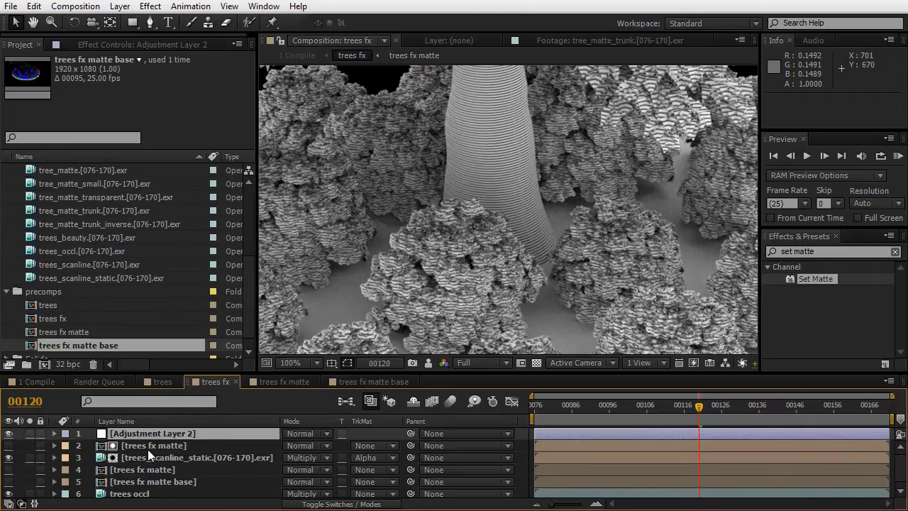
{"action": "left_click_drag", "start_coordinate": [145, 437], "coordinate": [141, 488]}
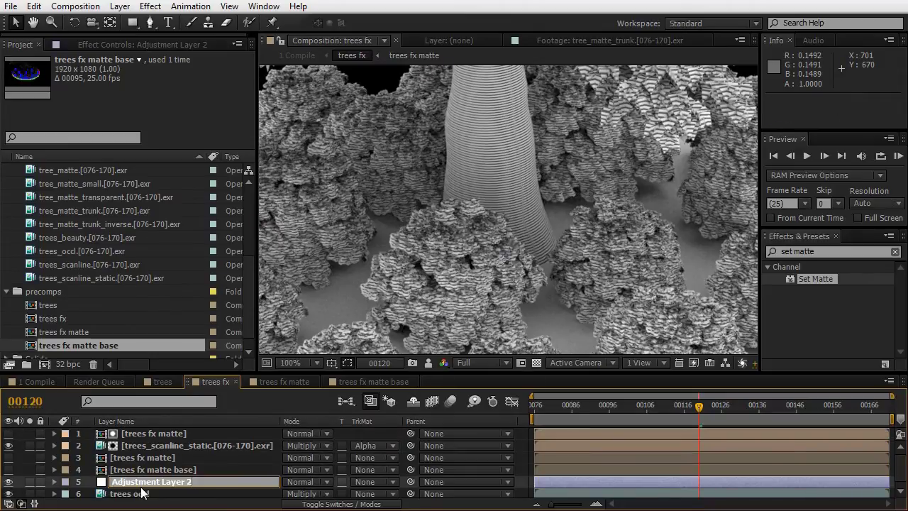
{"action": "type", "text": "base cc"}
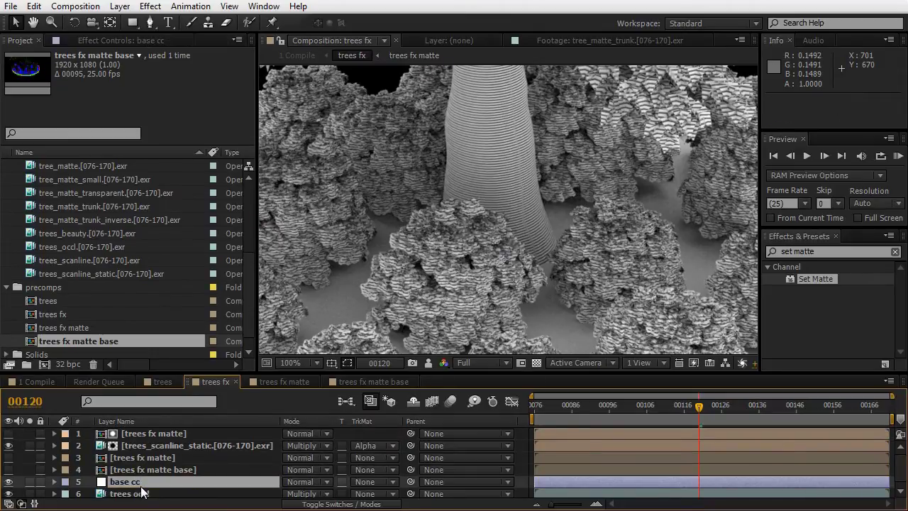
{"action": "key", "text": "Return"}
Duplicate base cc above trees fx matte base and rename the copy 'top cc'.
{"action": "key", "text": "ctrl+d"}
{"action": "left_click_drag", "start_coordinate": [137, 485], "coordinate": [134, 468]}
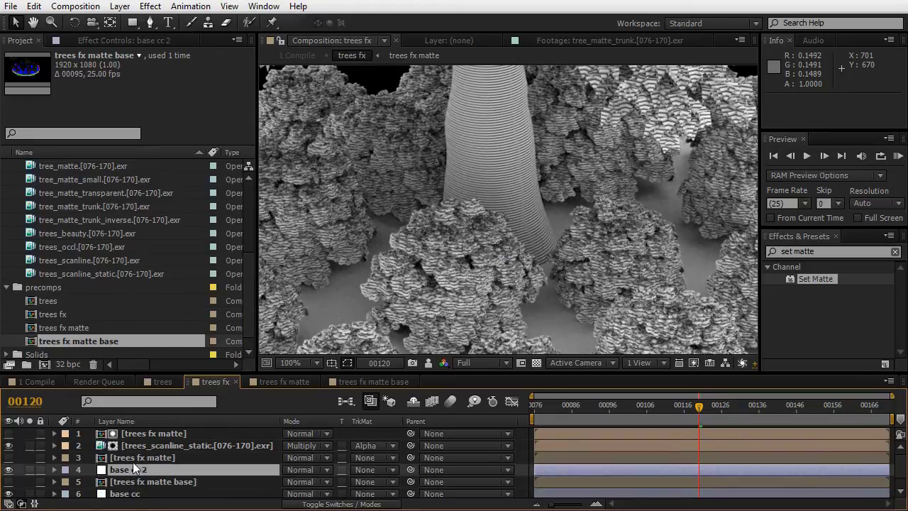
{"action": "key", "text": "Return"}
{"action": "type", "text": "top"}
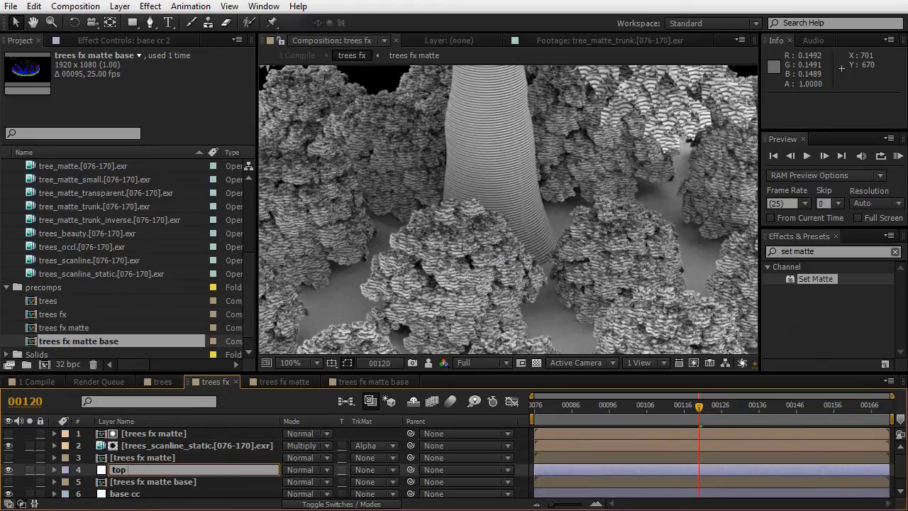
{"action": "type", "text": " cc"}
{"action": "key", "text": "Return"}
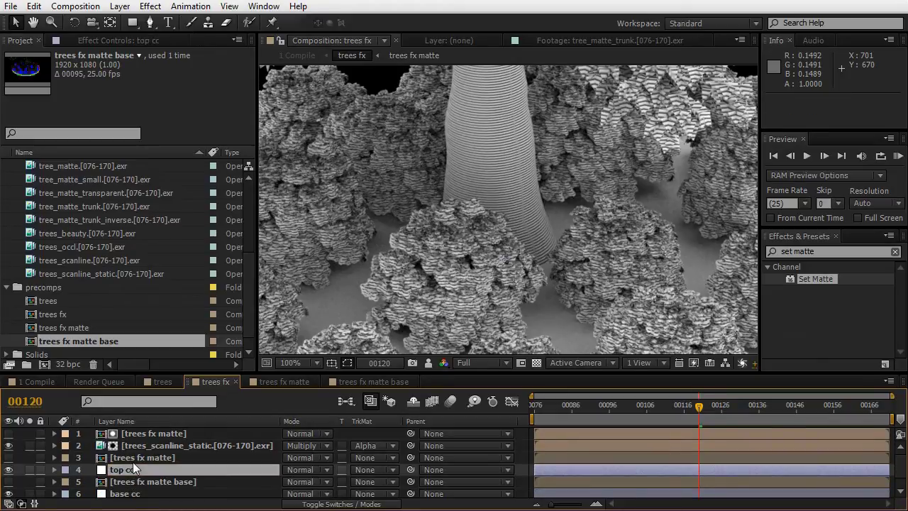
Set both top cc and base cc to use an Alpha track matte.
{"action": "left_click", "coordinate": [170, 494], "text": "ctrl"}
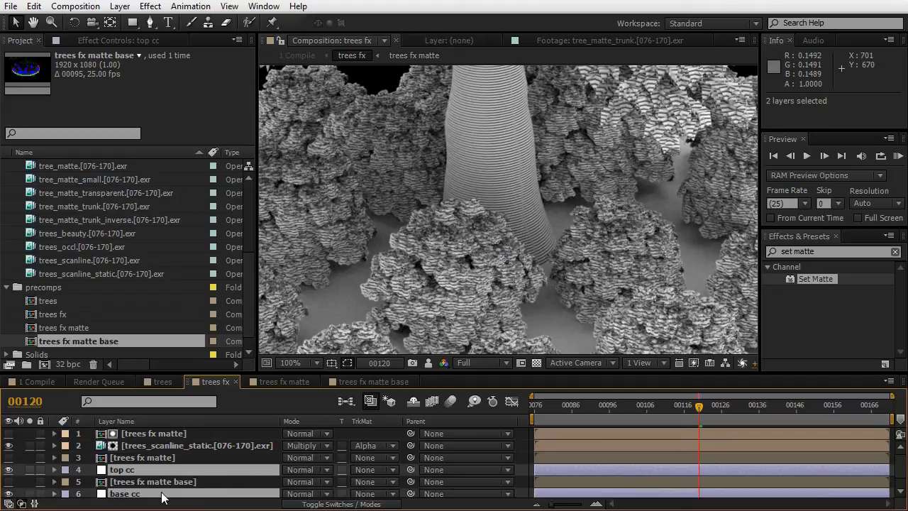
{"action": "left_click", "coordinate": [351, 494]}
{"action": "left_click", "coordinate": [383, 509]}
{"action": "scroll", "coordinate": [195, 445], "scroll_direction": "down", "scroll_amount": 1}
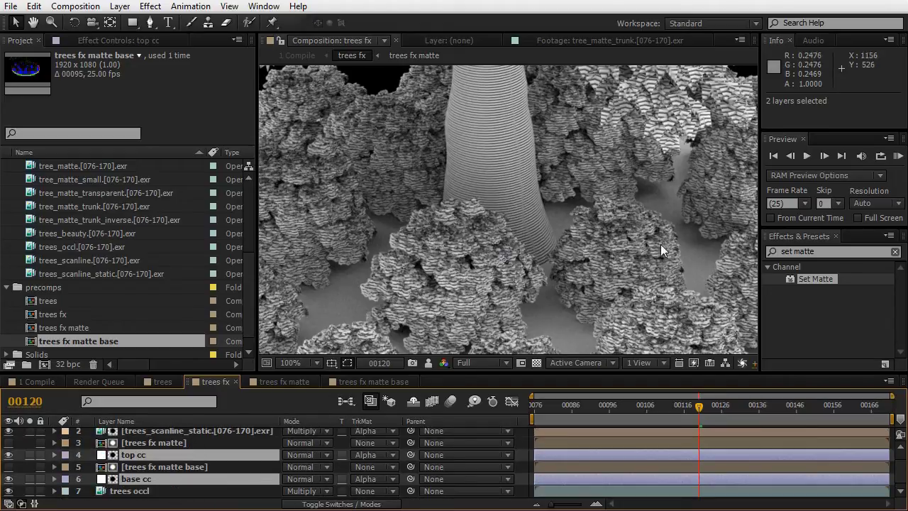
{"action": "left_click", "coordinate": [142, 491]}
{"action": "scroll", "coordinate": [509, 143], "scroll_direction": "down", "scroll_amount": 2}
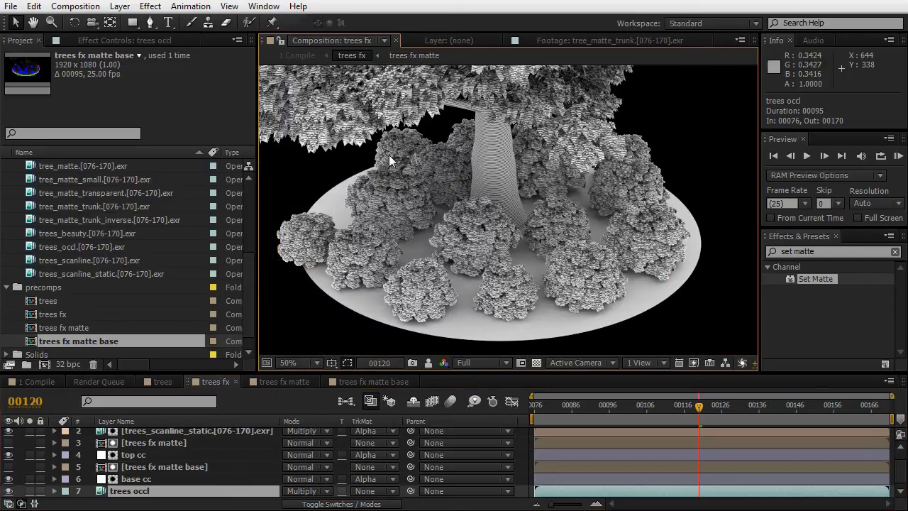
{"action": "scroll", "coordinate": [454, 175], "scroll_direction": "up", "scroll_amount": 2}
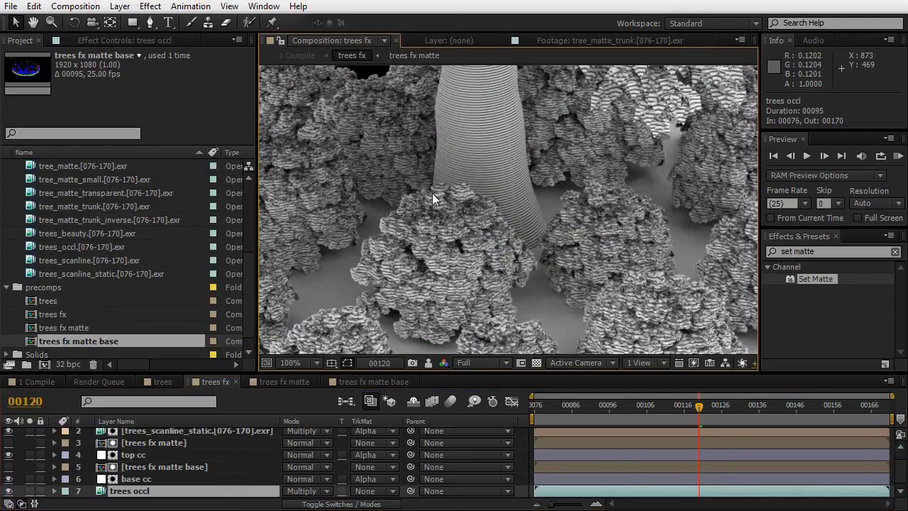
{"action": "key", "text": "ctrl+5"}
Apply Levels to base cc, lower its gamma to 0.73 and slightly reduce input white.
{"action": "type", "text": "levels"}
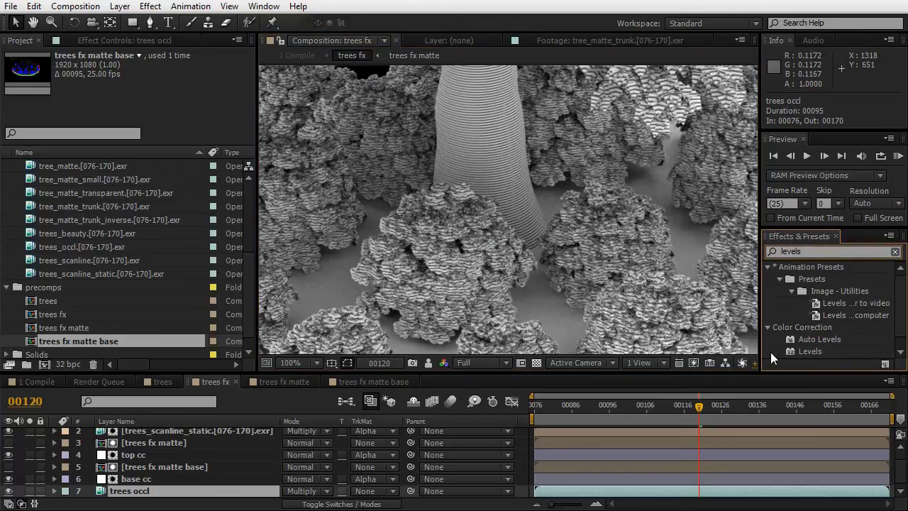
{"action": "left_click_drag", "start_coordinate": [810, 351], "coordinate": [182, 485]}
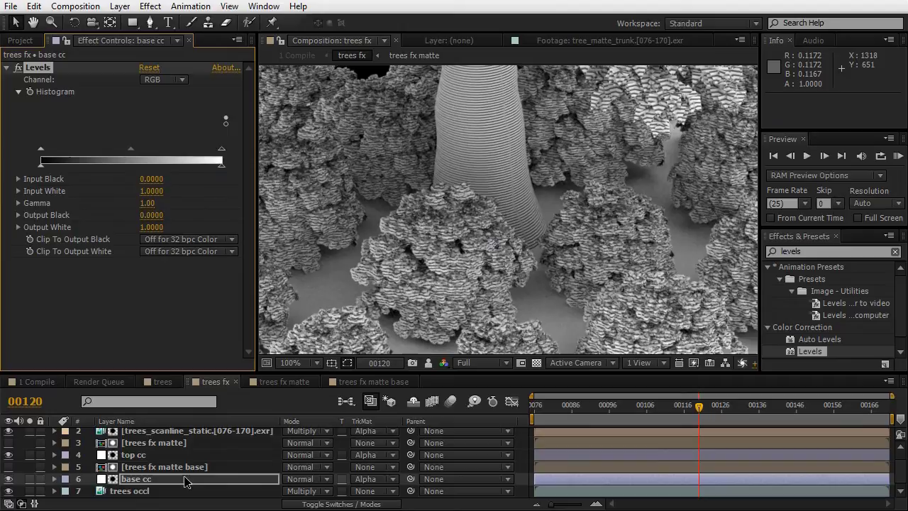
{"action": "left_click_drag", "start_coordinate": [596, 276], "coordinate": [448, 176]}
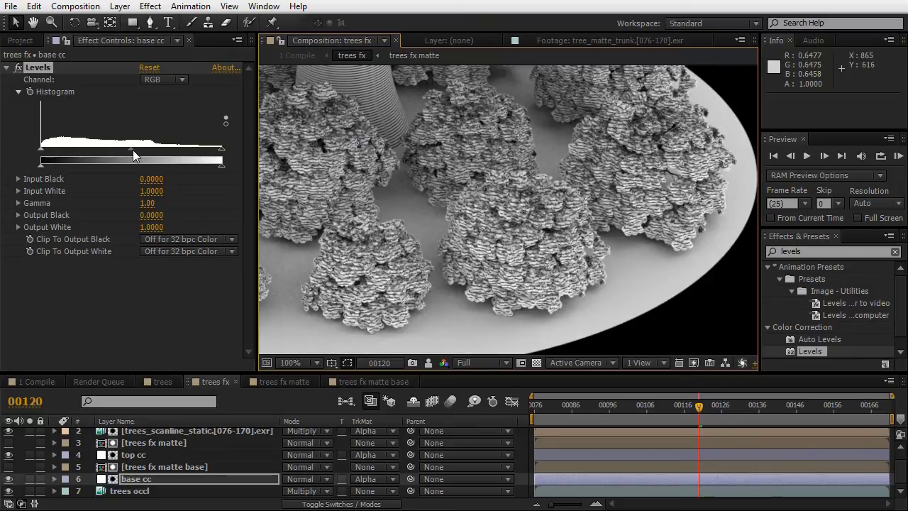
{"action": "left_click_drag", "start_coordinate": [132, 150], "coordinate": [149, 150]}
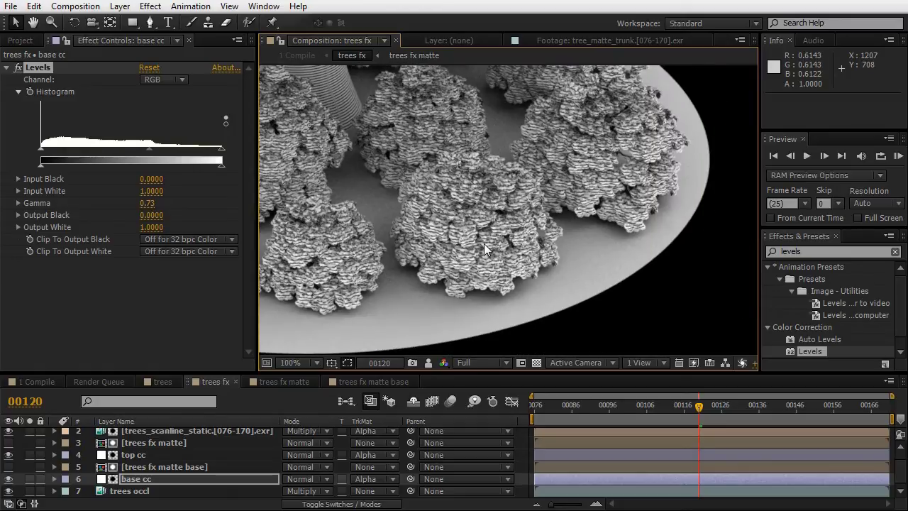
{"action": "left_click_drag", "start_coordinate": [222, 157], "coordinate": [229, 150]}
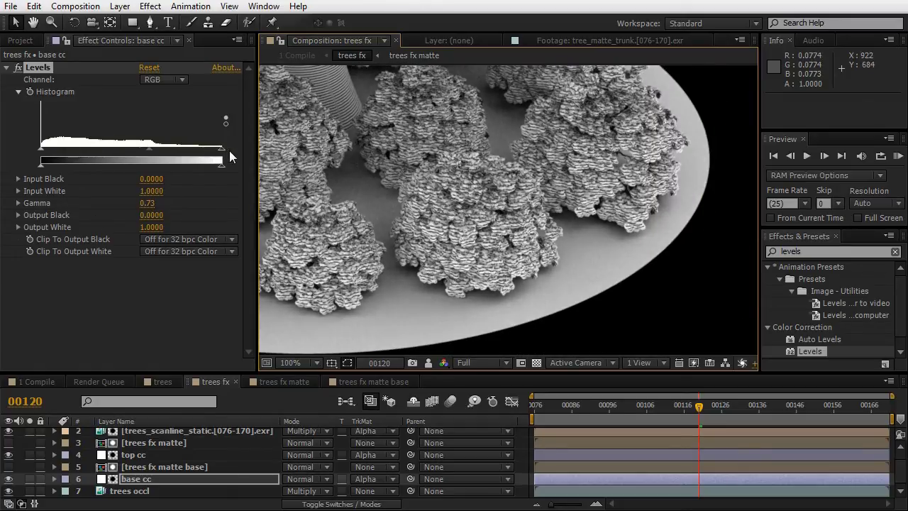
Check the darkened tree base in the 1 Compile composite.
{"action": "left_click", "coordinate": [42, 382]}
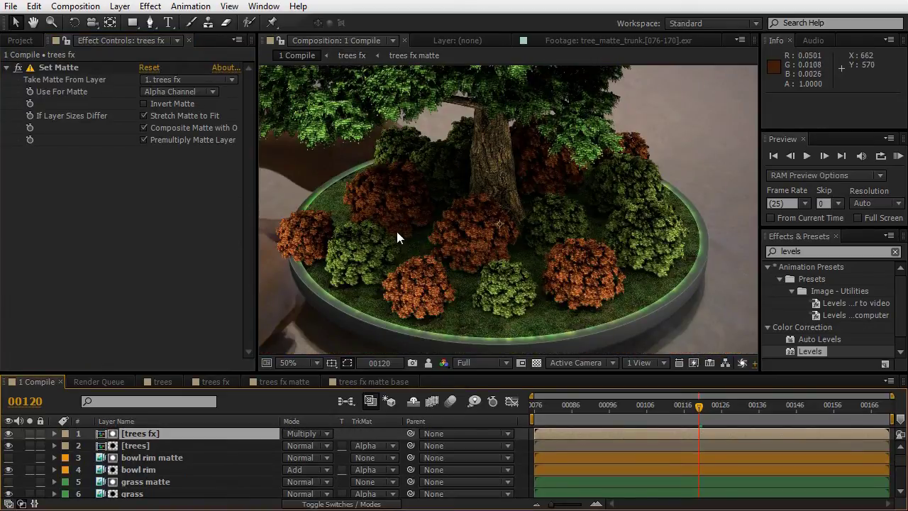
{"action": "left_click_drag", "start_coordinate": [418, 197], "coordinate": [438, 216]}
{"action": "scroll", "coordinate": [437, 216], "scroll_direction": "up", "scroll_amount": 2}
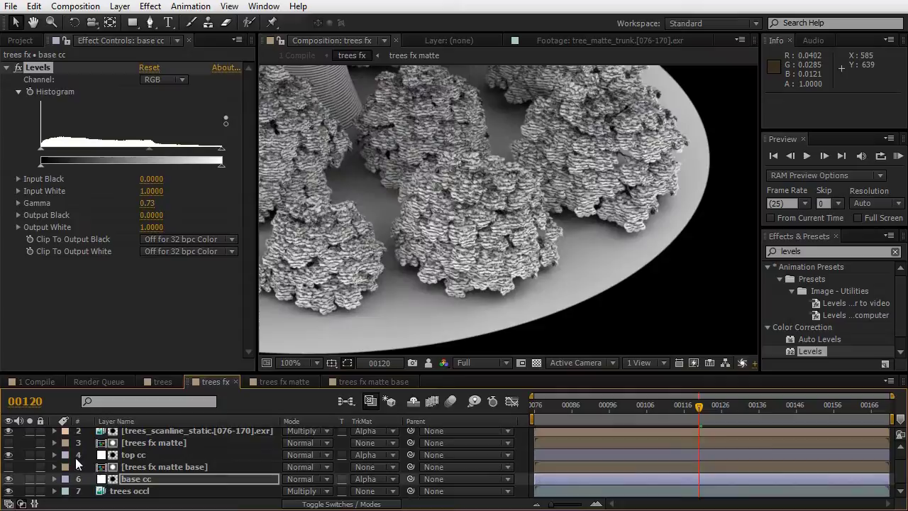
Set the trees occl layer's Opacity to 80%.
{"action": "left_click", "coordinate": [114, 491]}
{"action": "key", "text": "t"}
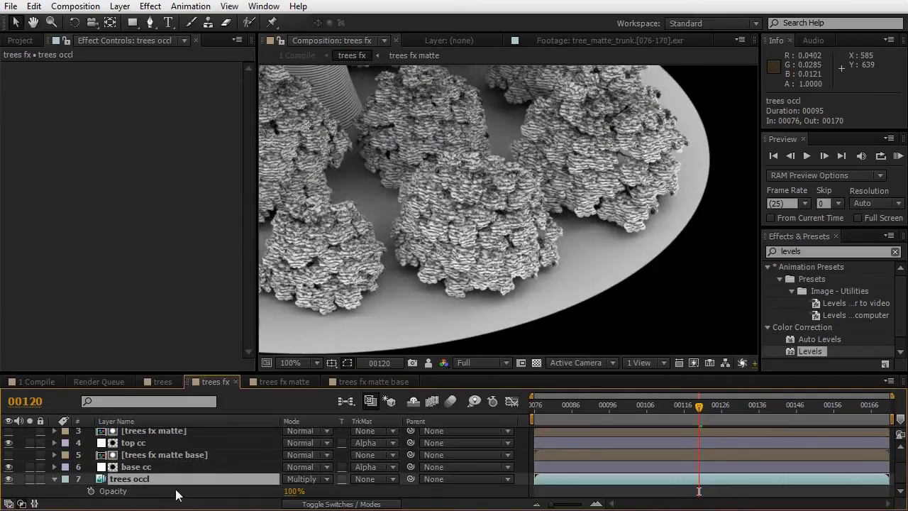
{"action": "left_click", "coordinate": [294, 491]}
{"action": "type", "text": "80"}
{"action": "key", "text": "Return"}
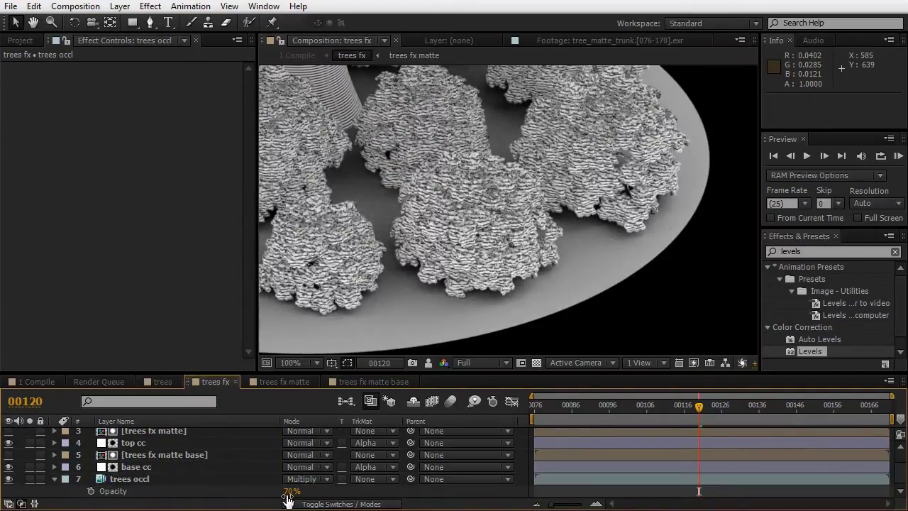
Review 80% opacity in 1 Compile, undo it, and select the trees layer.
{"action": "left_click", "coordinate": [32, 382]}
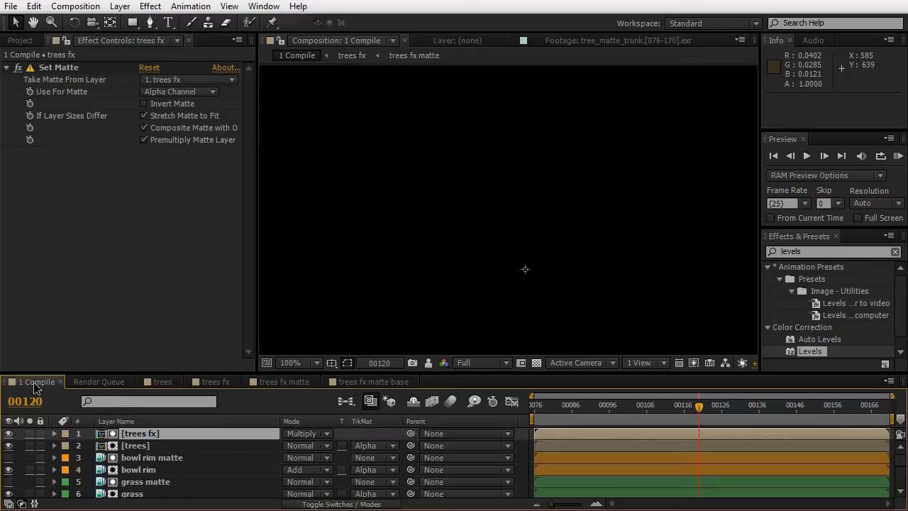
{"action": "scroll", "coordinate": [439, 235], "scroll_direction": "down", "scroll_amount": 2}
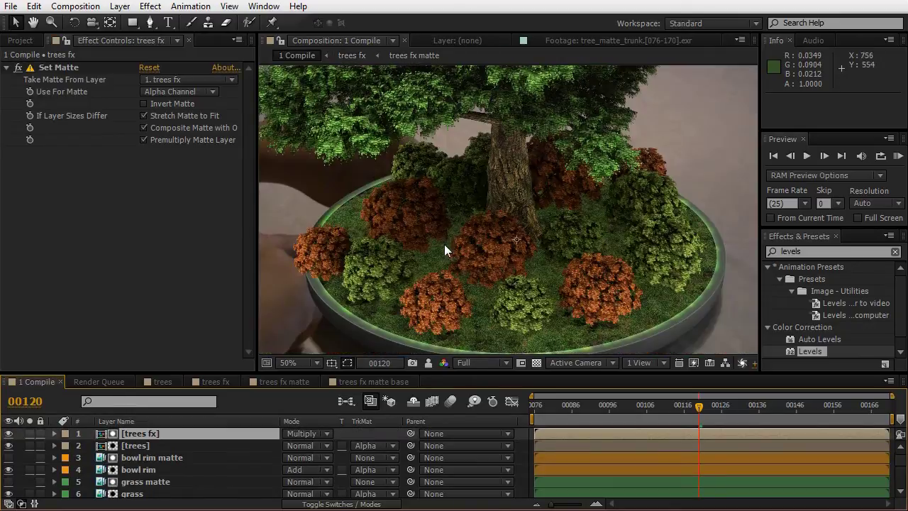
{"action": "key", "text": "ctrl+z"}
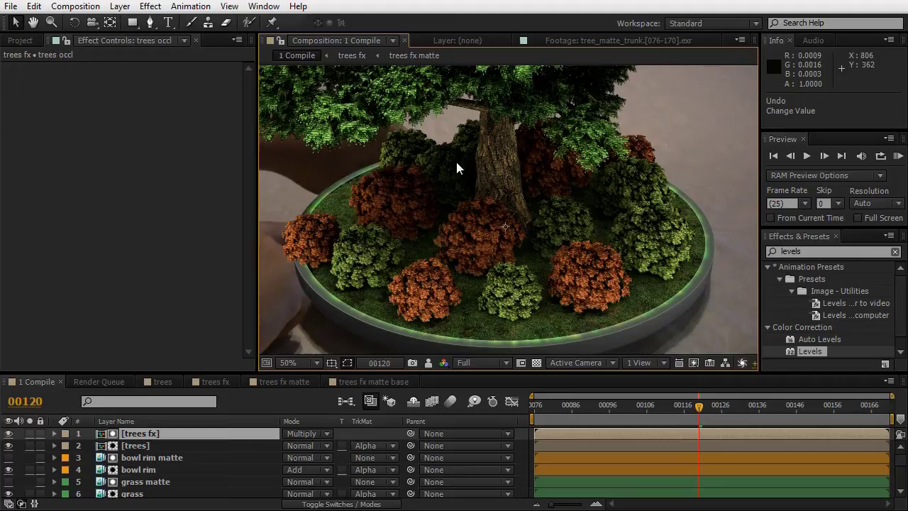
{"action": "left_click", "coordinate": [136, 445]}
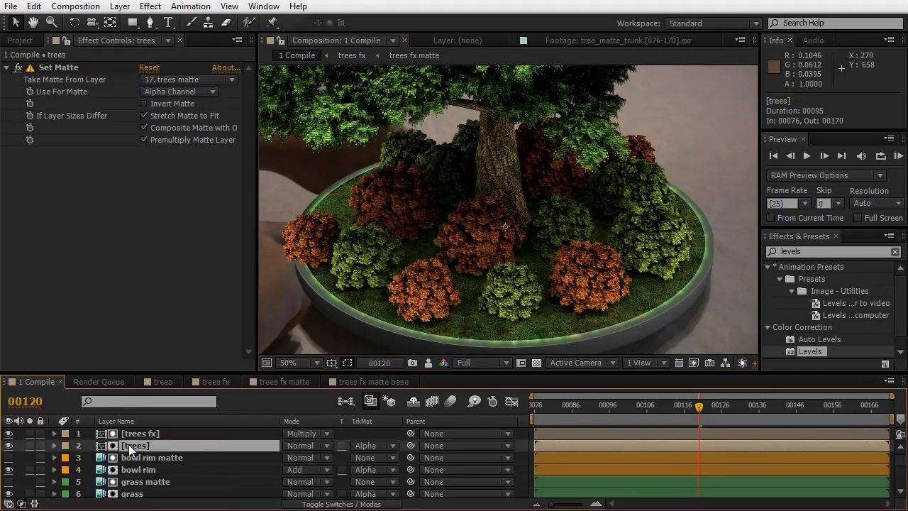
{"action": "left_click", "coordinate": [340, 40]}
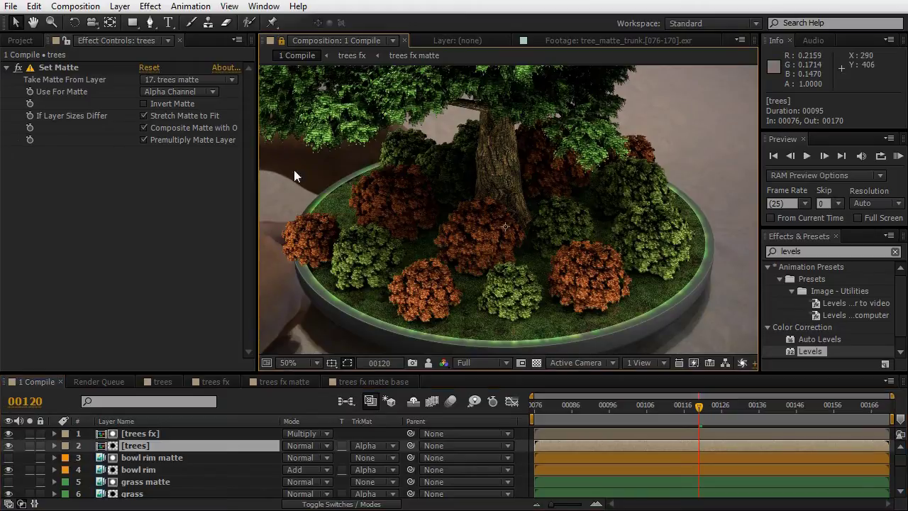
Open the trees precomp while keeping the viewer on the 1 Compile render.
{"action": "double_click", "coordinate": [149, 443]}
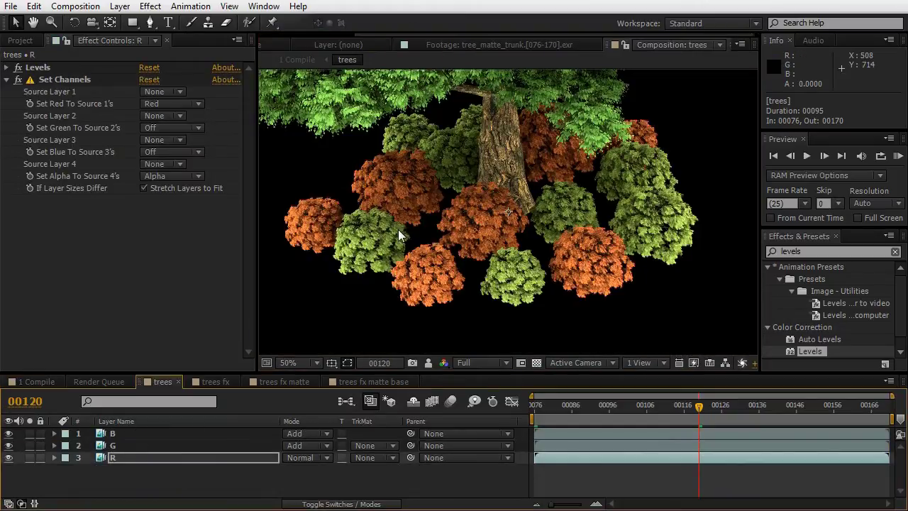
{"action": "left_click_drag", "start_coordinate": [423, 36], "coordinate": [301, 35]}
{"action": "left_click", "coordinate": [328, 45]}
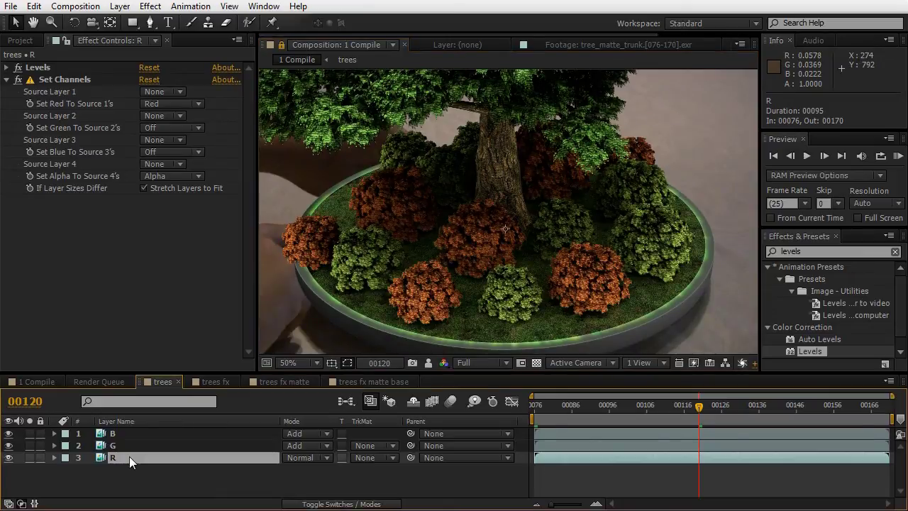
{"action": "left_click", "coordinate": [141, 478]}
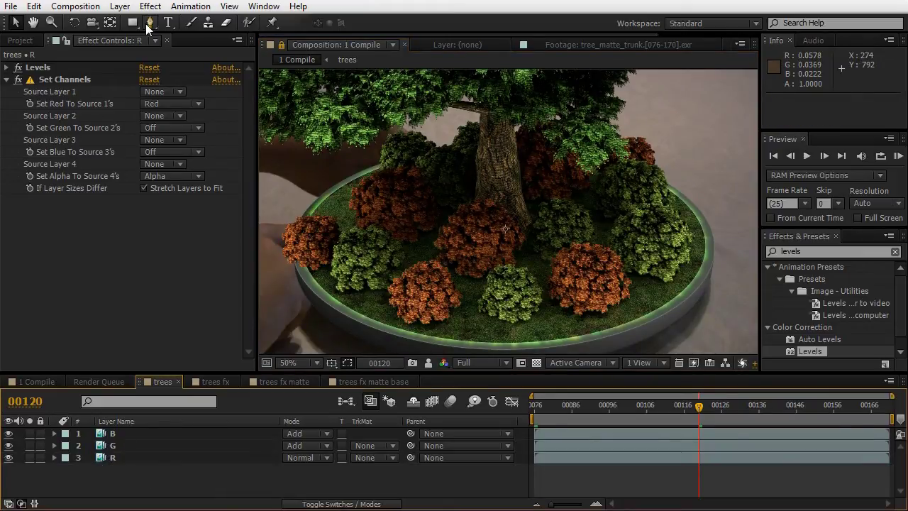
Create a new adjustment layer in the trees comp and name it 'CC'.
{"action": "left_click", "coordinate": [120, 7]}
{"action": "mouse_move", "coordinate": [71, 22]}
{"action": "left_click", "coordinate": [292, 115]}
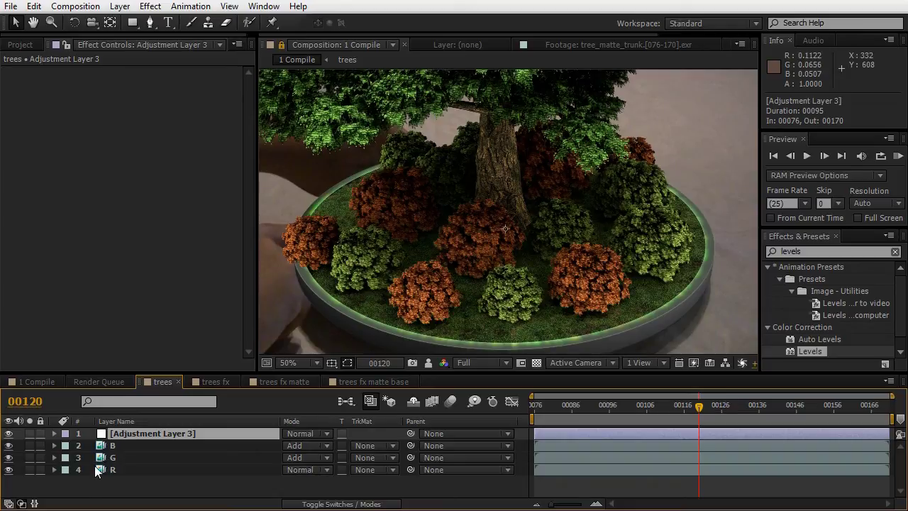
{"action": "key", "text": "Return"}
{"action": "type", "text": "CC"}
{"action": "key", "text": "Return"}
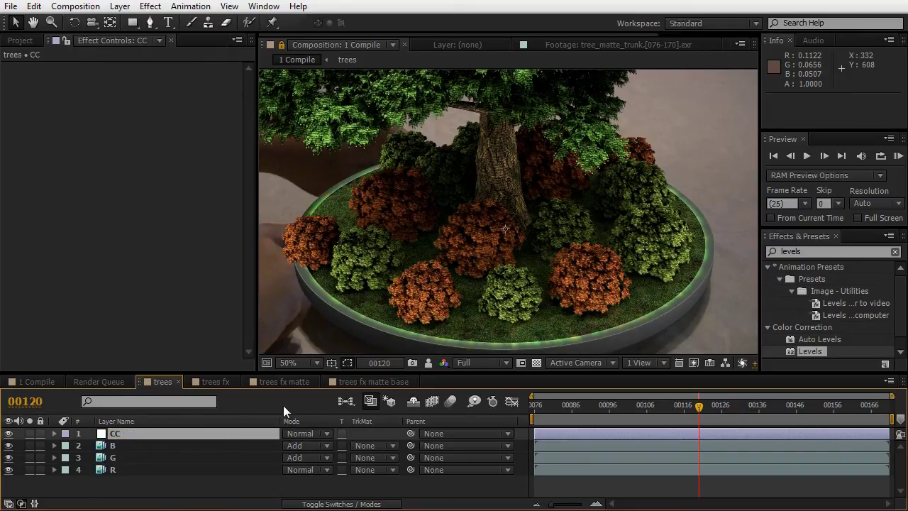
Apply Levels to CC and lower input white, inspecting the trees in the composite.
{"action": "double_click", "coordinate": [809, 351]}
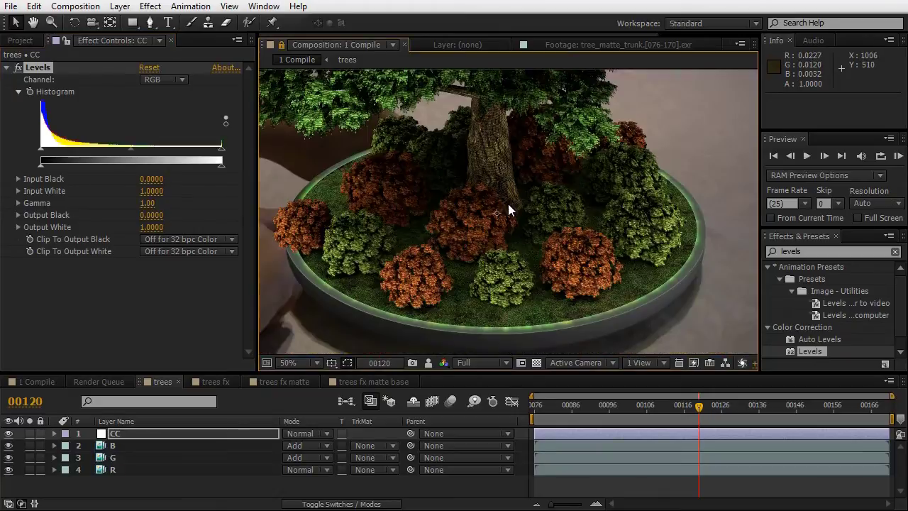
{"action": "left_click_drag", "start_coordinate": [221, 154], "coordinate": [146, 148]}
{"action": "scroll", "coordinate": [513, 233], "scroll_direction": "up", "scroll_amount": 2}
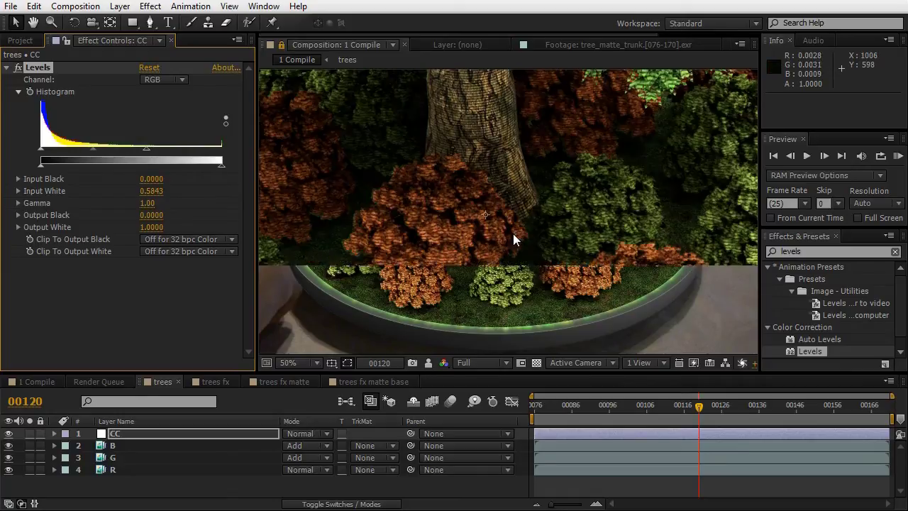
{"action": "left_click_drag", "start_coordinate": [498, 235], "coordinate": [470, 247]}
{"action": "scroll", "coordinate": [470, 247], "scroll_direction": "down", "scroll_amount": 2}
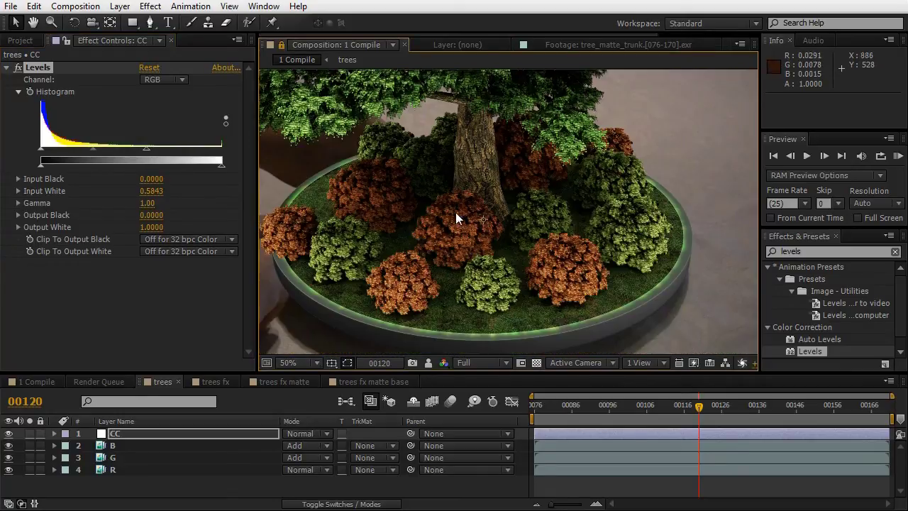
{"action": "left_click_drag", "start_coordinate": [456, 212], "coordinate": [456, 242]}
{"action": "scroll", "coordinate": [455, 242], "scroll_direction": "up", "scroll_amount": 2}
{"action": "left_click_drag", "start_coordinate": [403, 215], "coordinate": [458, 180]}
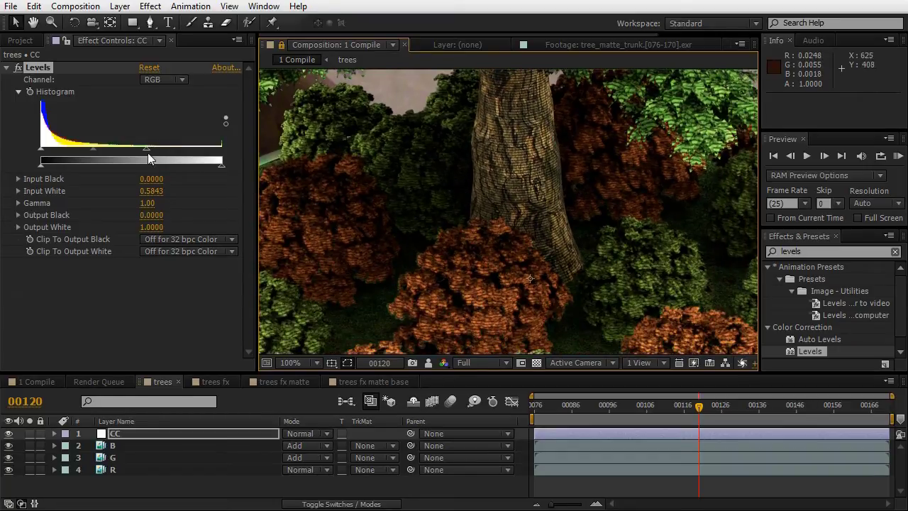
Reset CC's input white, then retune its gamma and input white while zooming to compare.
{"action": "left_click_drag", "start_coordinate": [149, 149], "coordinate": [227, 148]}
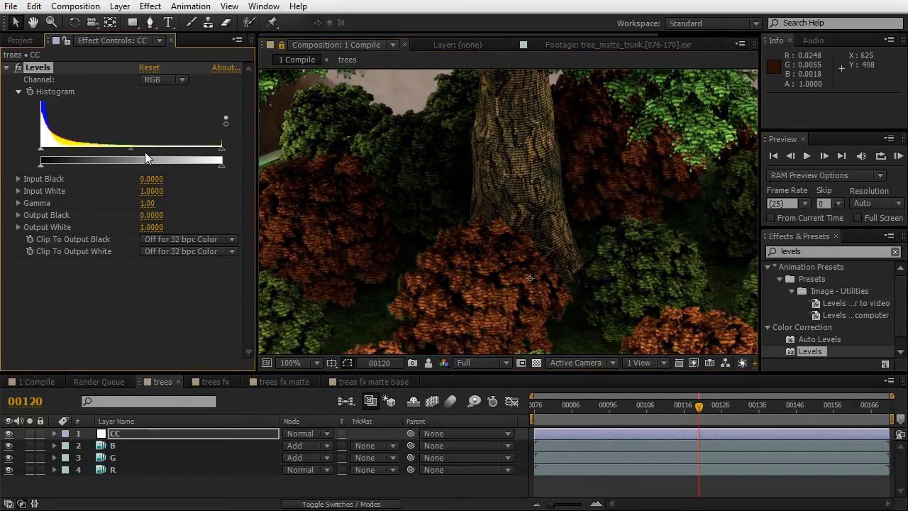
{"action": "left_click_drag", "start_coordinate": [130, 151], "coordinate": [109, 149]}
{"action": "scroll", "coordinate": [466, 196], "scroll_direction": "down", "scroll_amount": 2}
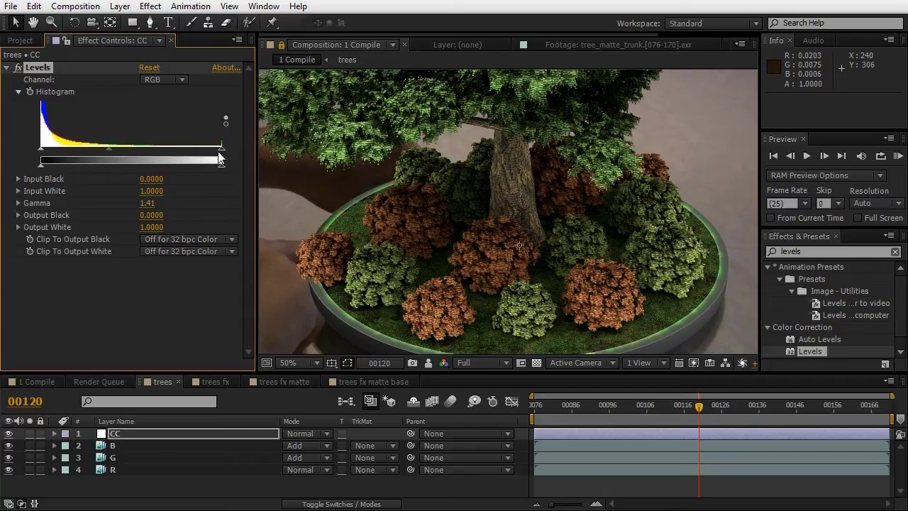
{"action": "left_click_drag", "start_coordinate": [221, 157], "coordinate": [198, 155]}
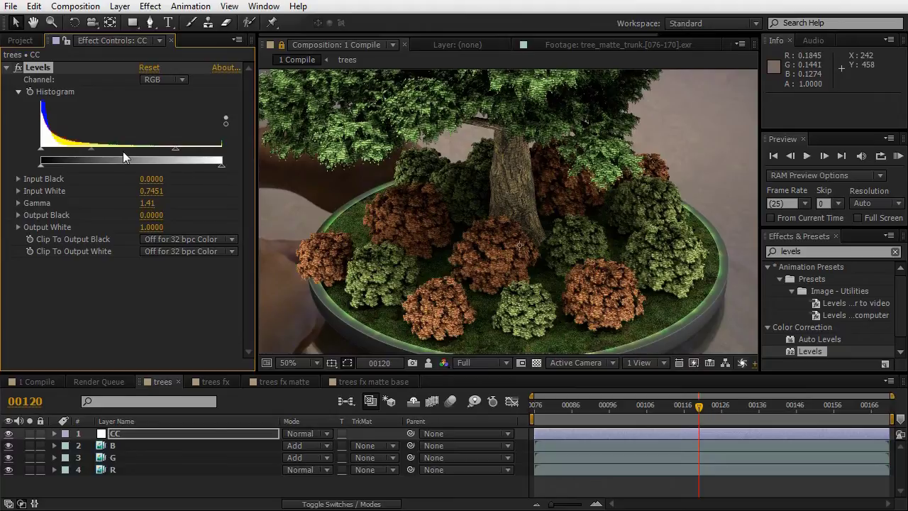
{"action": "left_click_drag", "start_coordinate": [88, 150], "coordinate": [100, 149]}
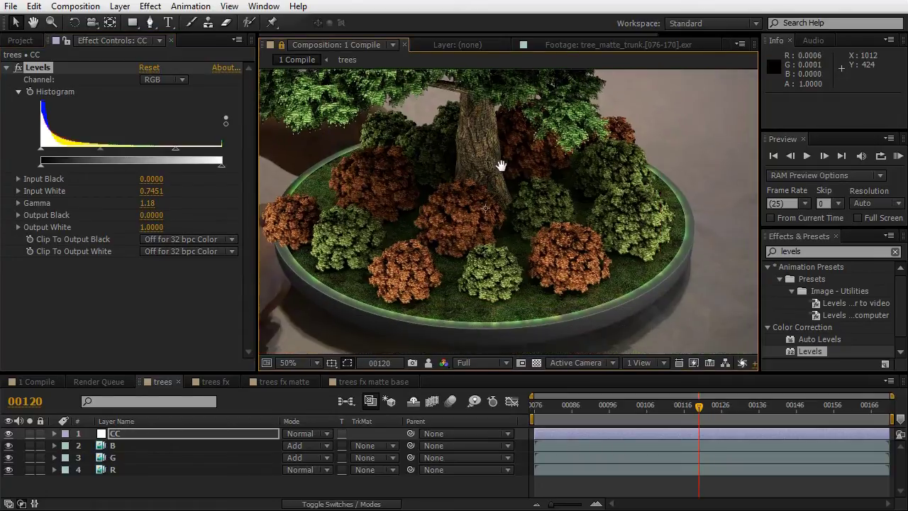
{"action": "scroll", "coordinate": [429, 161], "scroll_direction": "up", "scroll_amount": 2}
{"action": "scroll", "coordinate": [430, 163], "scroll_direction": "down", "scroll_amount": 2}
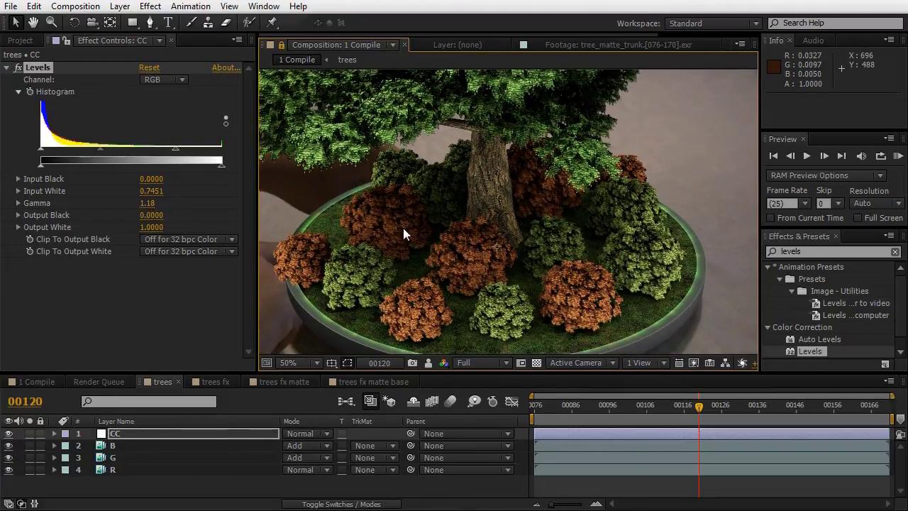
{"action": "scroll", "coordinate": [413, 230], "scroll_direction": "up", "scroll_amount": 2}
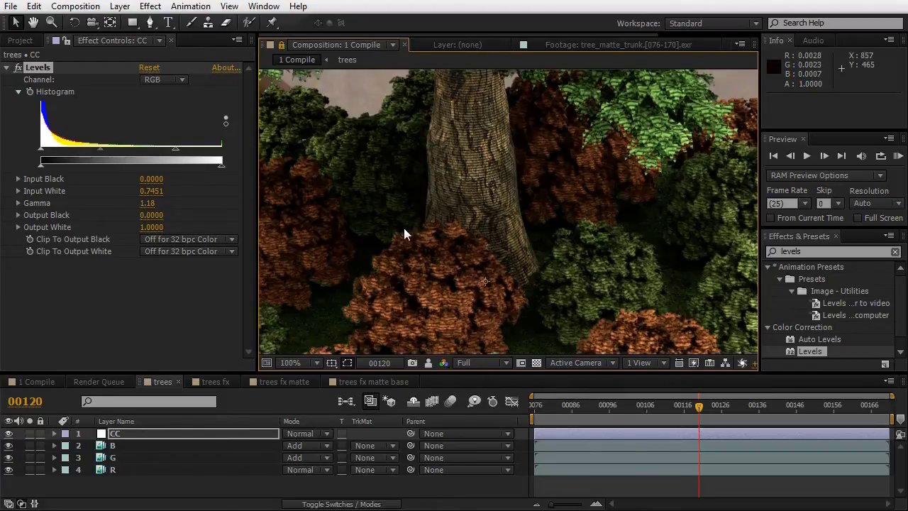
{"action": "scroll", "coordinate": [371, 213], "scroll_direction": "down", "scroll_amount": 2}
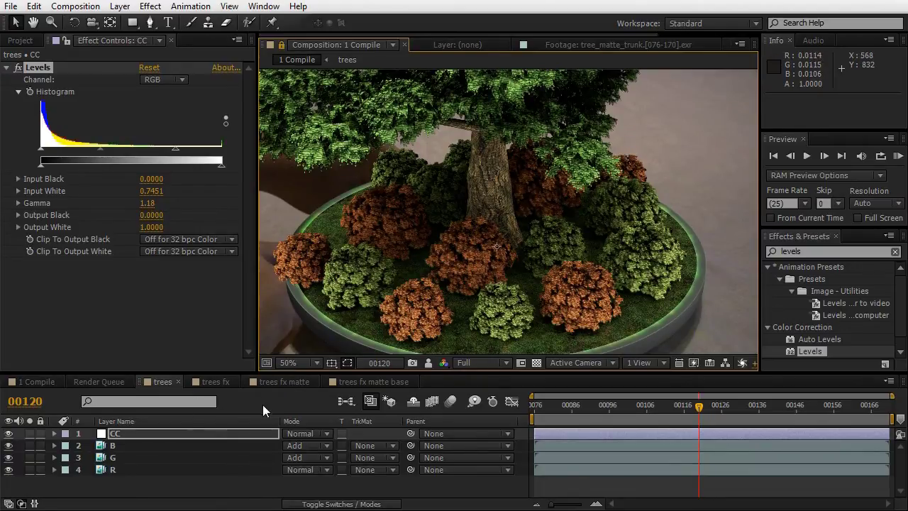
Open trees fx in the viewer and apply Levels to the base cc layer.
{"action": "left_click", "coordinate": [211, 383]}
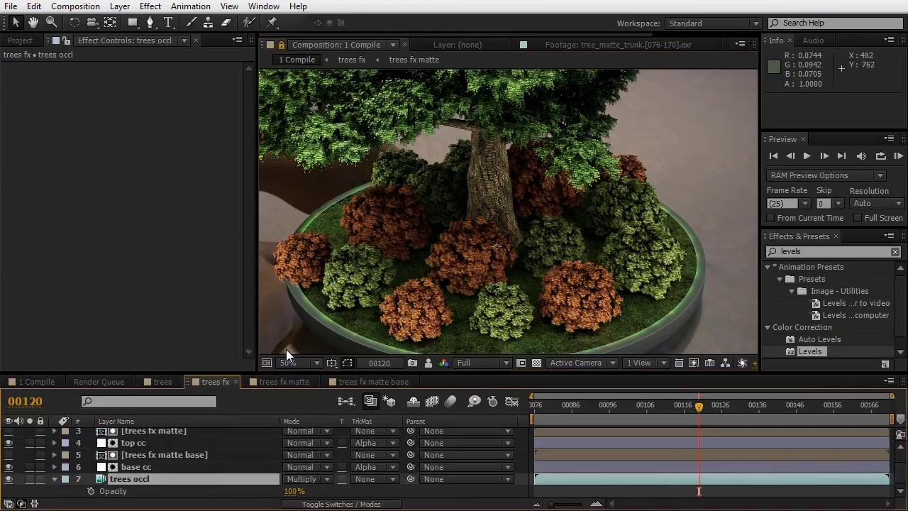
{"action": "left_click", "coordinate": [283, 46]}
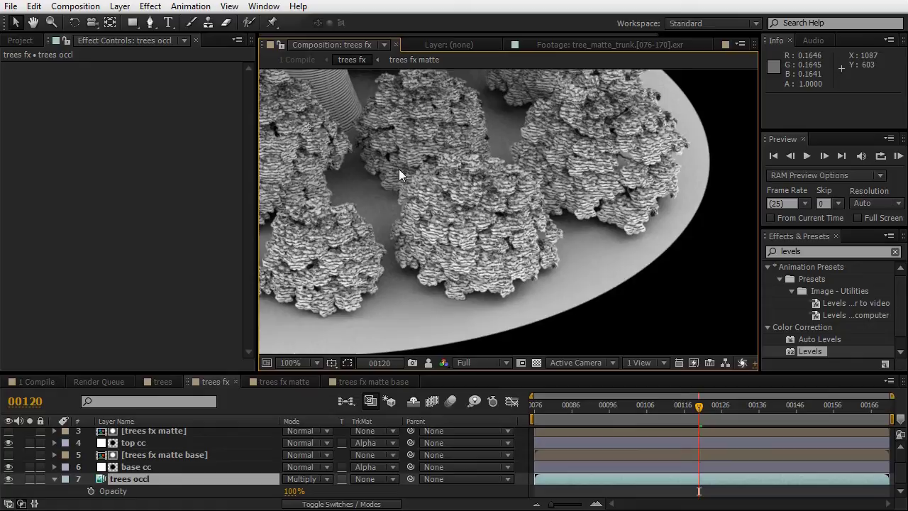
{"action": "left_click", "coordinate": [132, 479]}
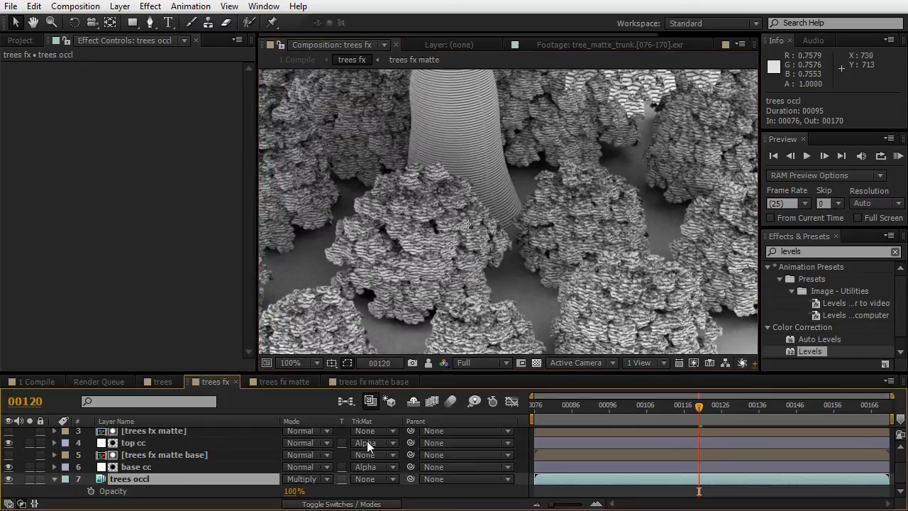
{"action": "left_click_drag", "start_coordinate": [809, 351], "coordinate": [146, 468]}
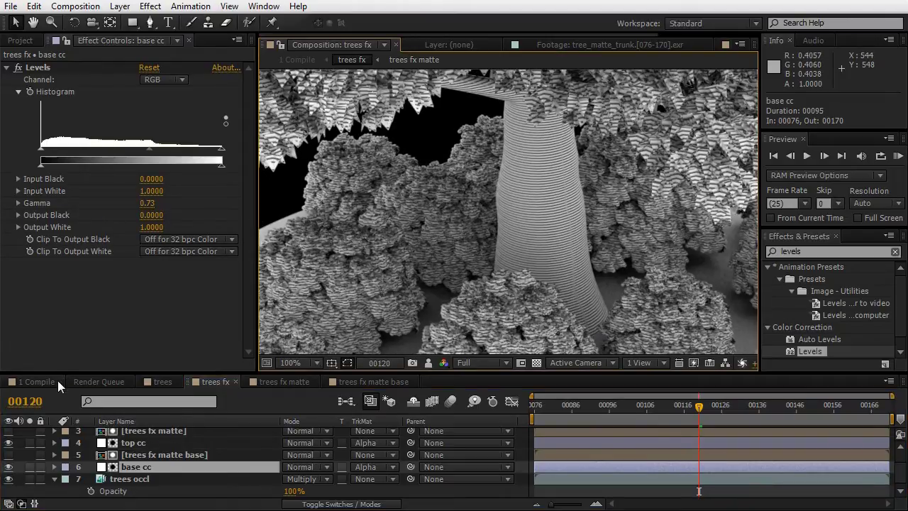
View 1 Compile at 100% and briefly solo the trees layer to inspect it.
{"action": "left_click", "coordinate": [36, 382]}
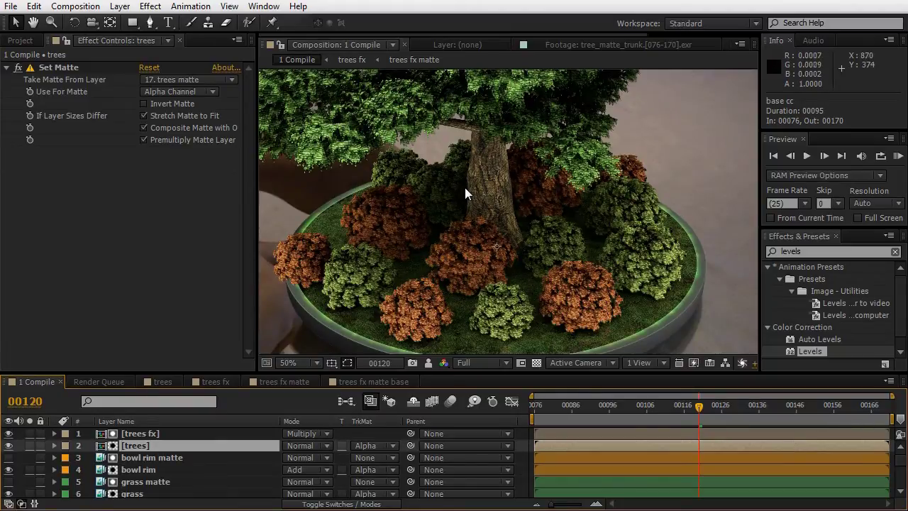
{"action": "key", "text": "period"}
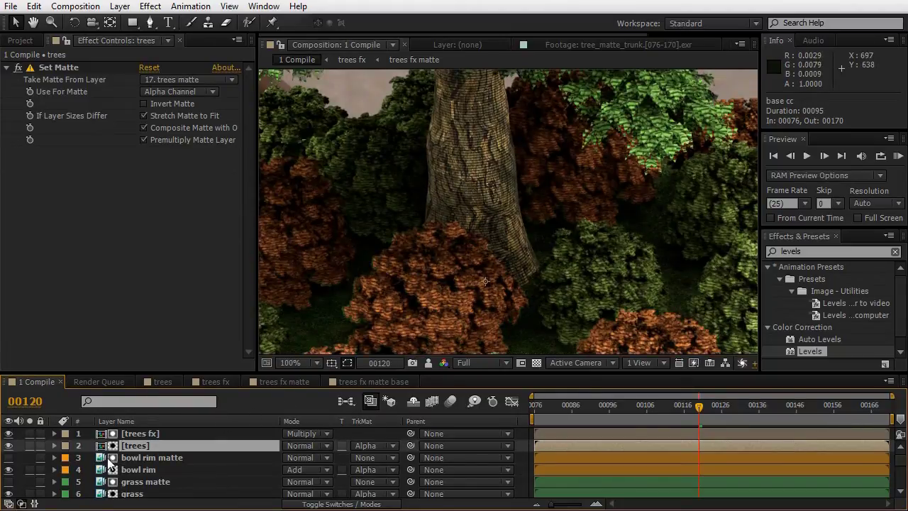
{"action": "left_click", "coordinate": [30, 444]}
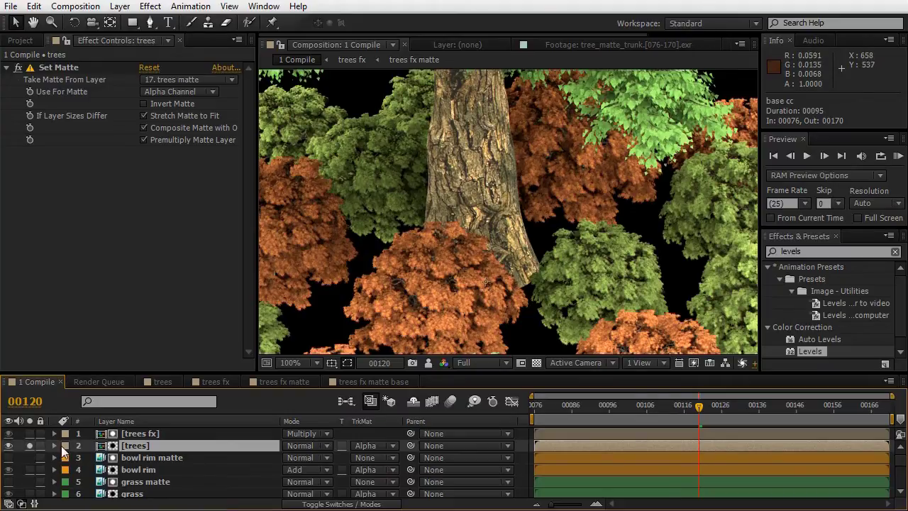
{"action": "left_click", "coordinate": [30, 445]}
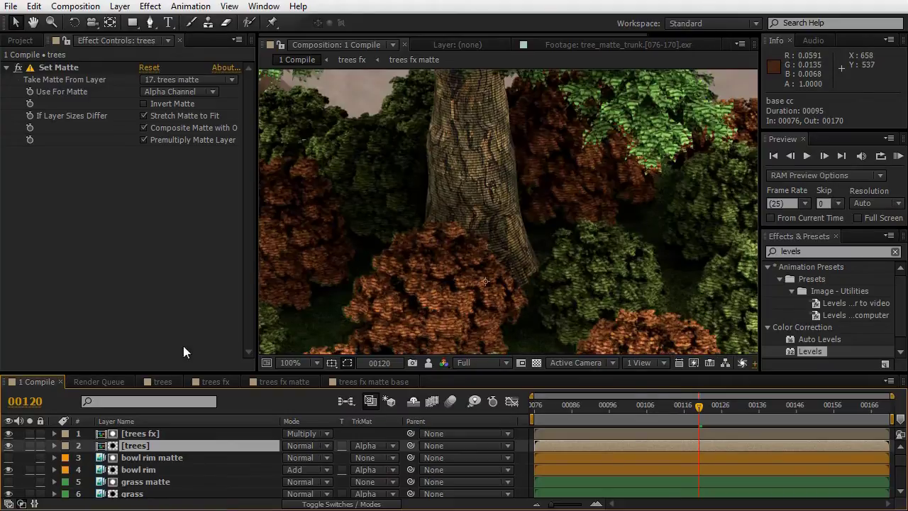
Apply Levels to top cc, adjusting input white and gamma, then check the trunk in 1 Compile.
{"action": "double_click", "coordinate": [150, 435]}
{"action": "left_click", "coordinate": [131, 443]}
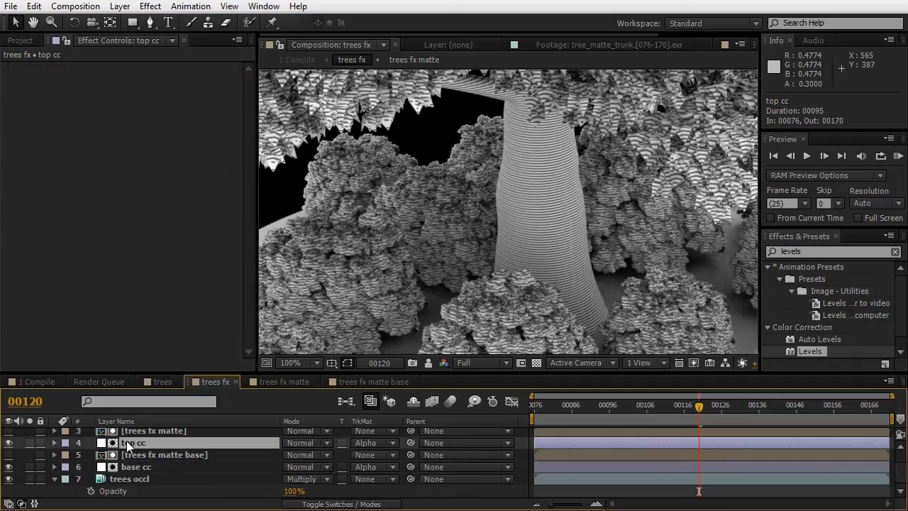
{"action": "double_click", "coordinate": [804, 351]}
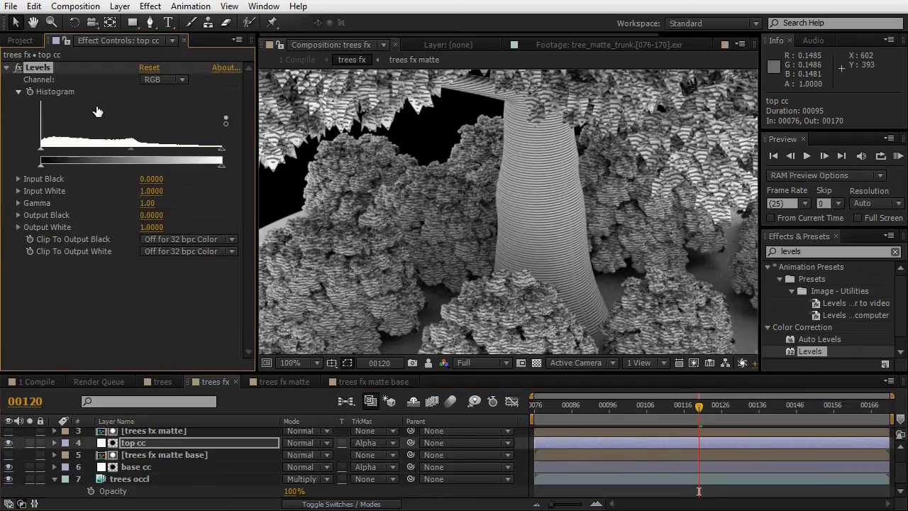
{"action": "left_click_drag", "start_coordinate": [221, 153], "coordinate": [168, 152]}
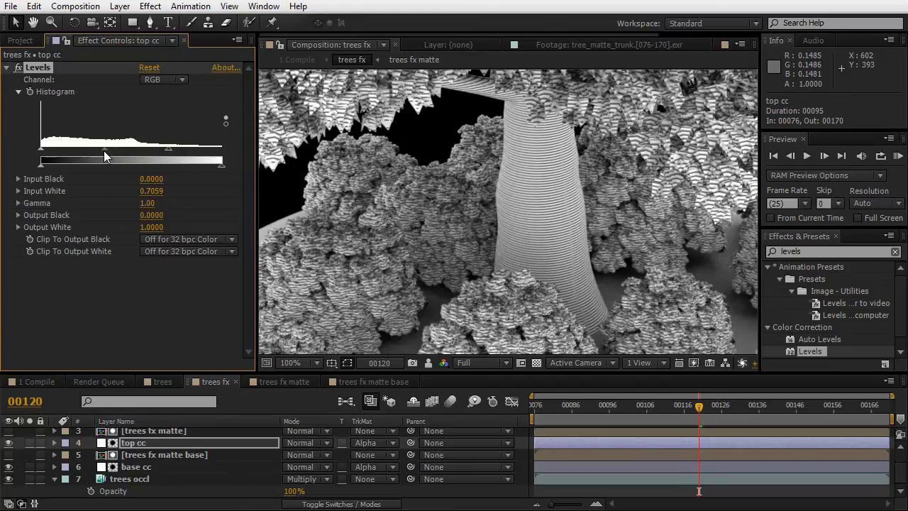
{"action": "left_click_drag", "start_coordinate": [111, 150], "coordinate": [162, 149]}
{"action": "left_click", "coordinate": [36, 382]}
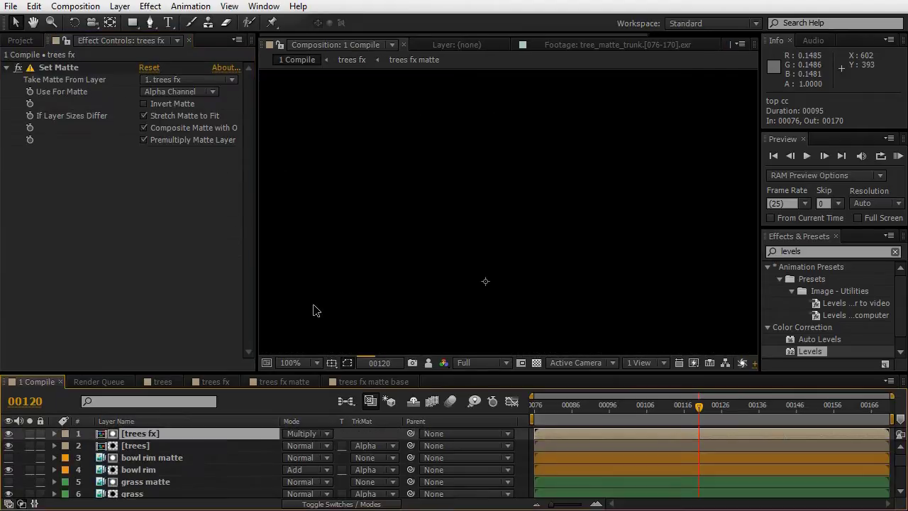
{"action": "left_click_drag", "start_coordinate": [356, 204], "coordinate": [507, 267]}
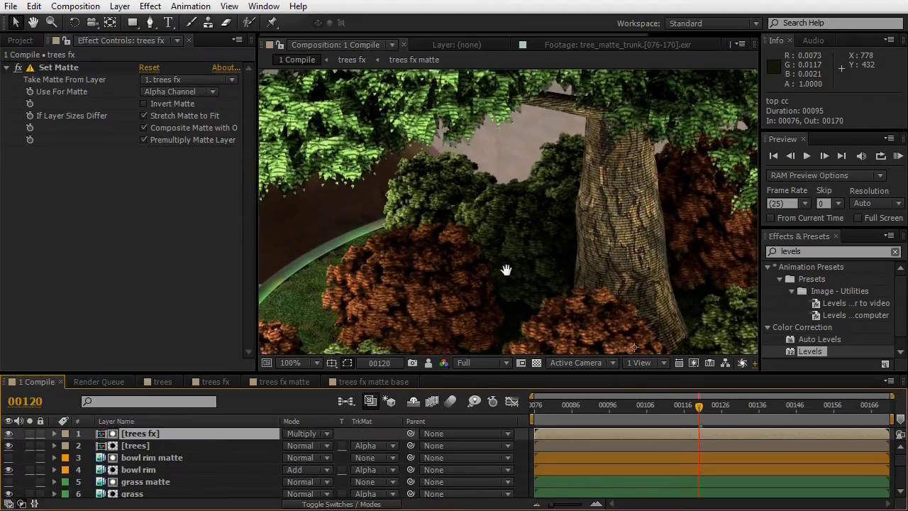
Reset top cc's Levels, lower input white much further, and review the composite close up.
{"action": "left_click", "coordinate": [163, 382]}
{"action": "left_click", "coordinate": [212, 382]}
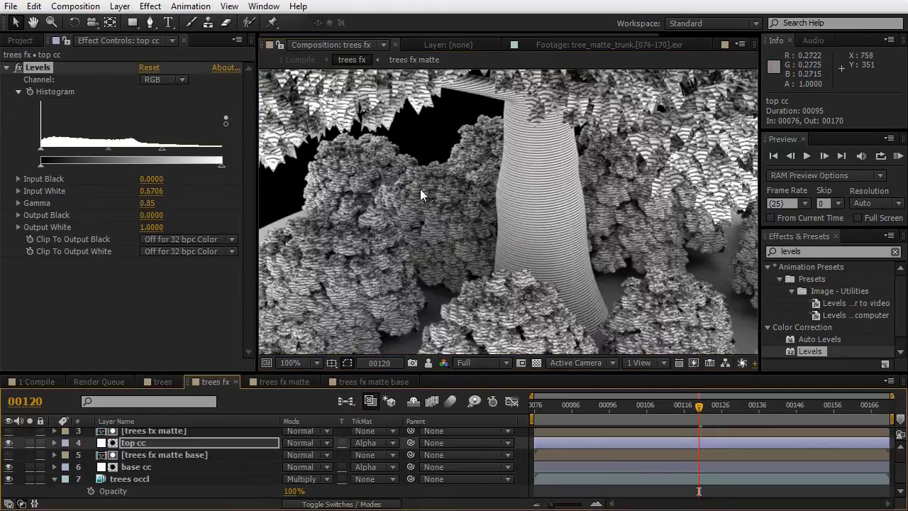
{"action": "left_click", "coordinate": [149, 68]}
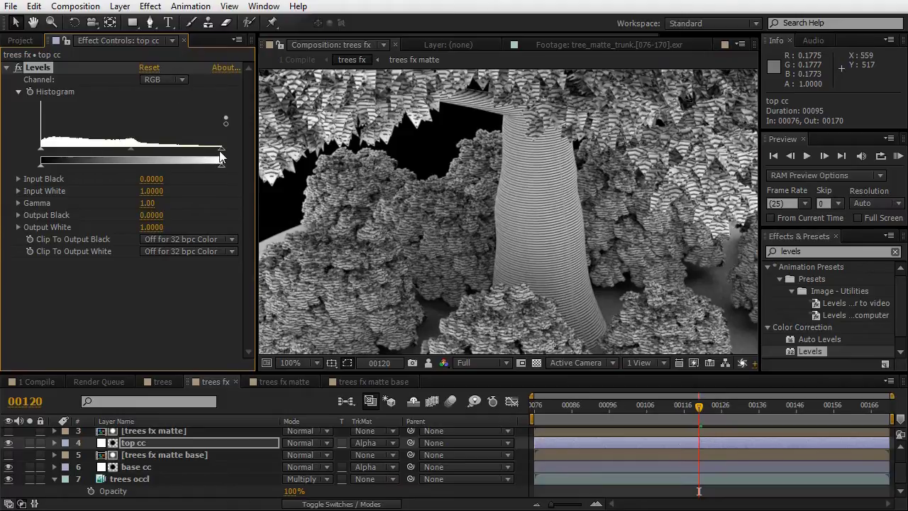
{"action": "left_click_drag", "start_coordinate": [220, 154], "coordinate": [101, 150]}
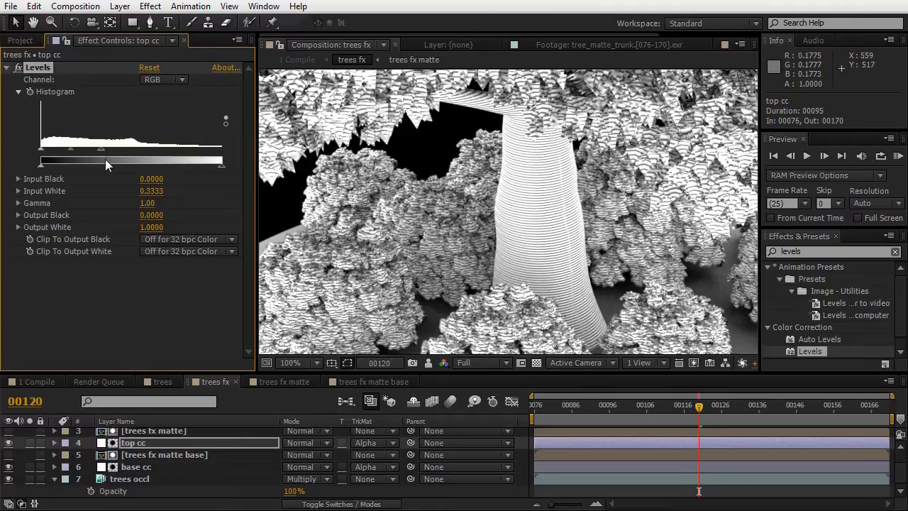
{"action": "left_click", "coordinate": [25, 381]}
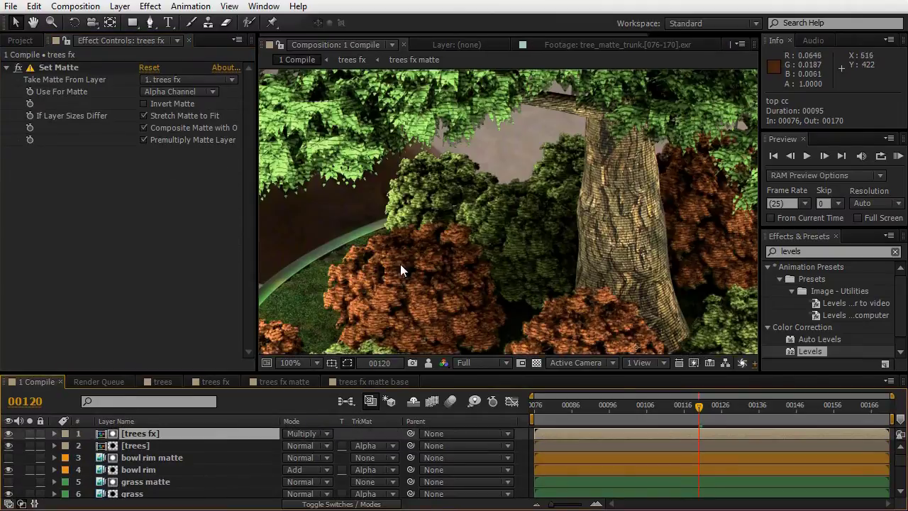
{"action": "scroll", "coordinate": [495, 259], "scroll_direction": "down", "scroll_amount": 2}
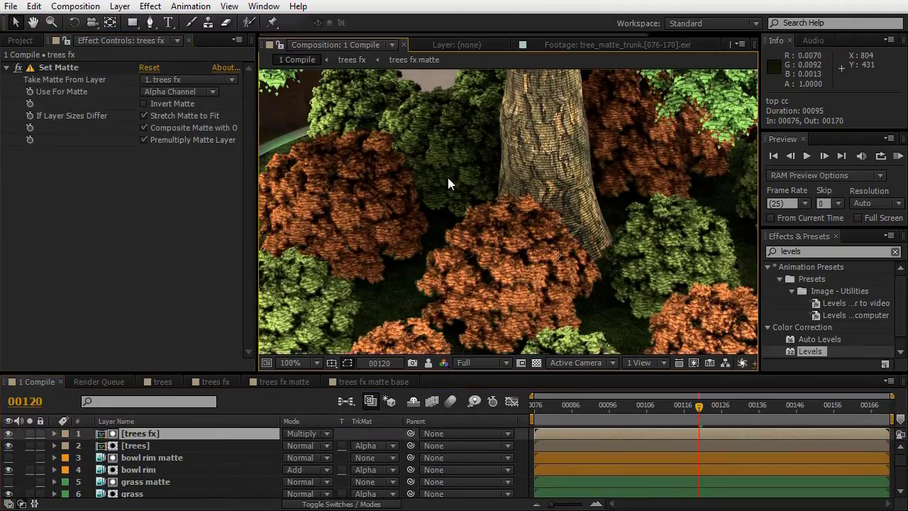
{"action": "scroll", "coordinate": [464, 206], "scroll_direction": "up", "scroll_amount": 2}
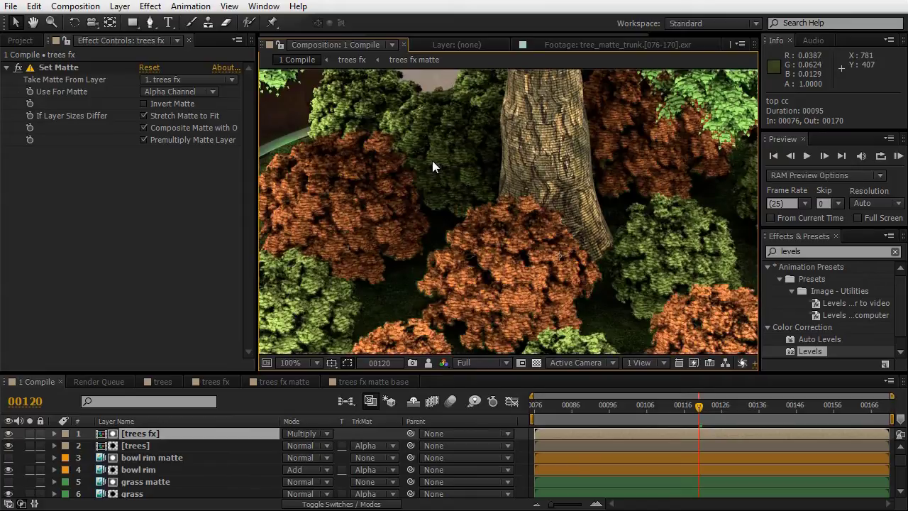
{"action": "left_click_drag", "start_coordinate": [432, 160], "coordinate": [443, 173]}
{"action": "scroll", "coordinate": [444, 173], "scroll_direction": "down", "scroll_amount": 2}
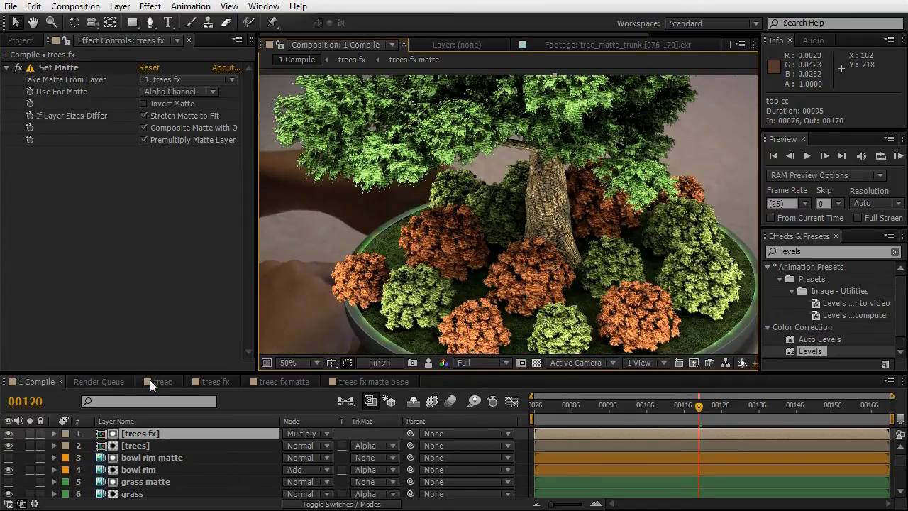
Reduce top cc's Output White to dim the occlusion highlights and compare in 1 Compile.
{"action": "left_click", "coordinate": [202, 380]}
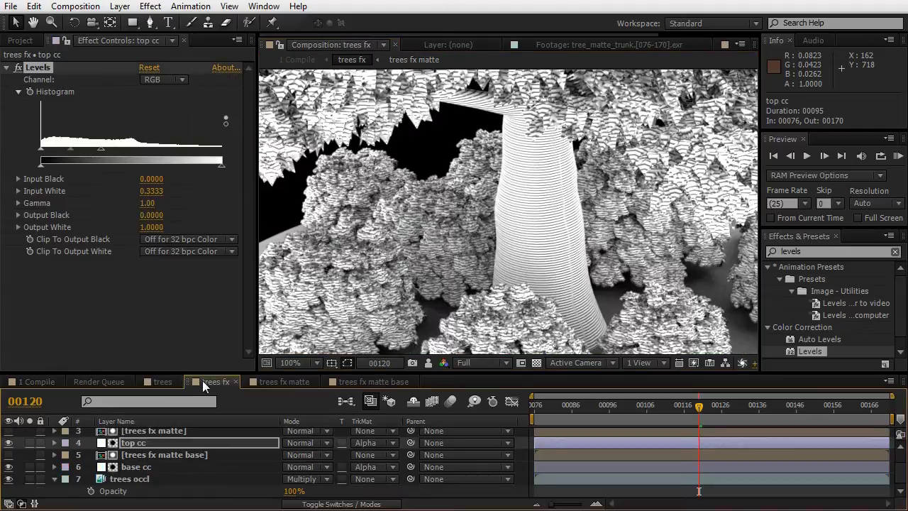
{"action": "scroll", "coordinate": [423, 236], "scroll_direction": "up", "scroll_amount": 2}
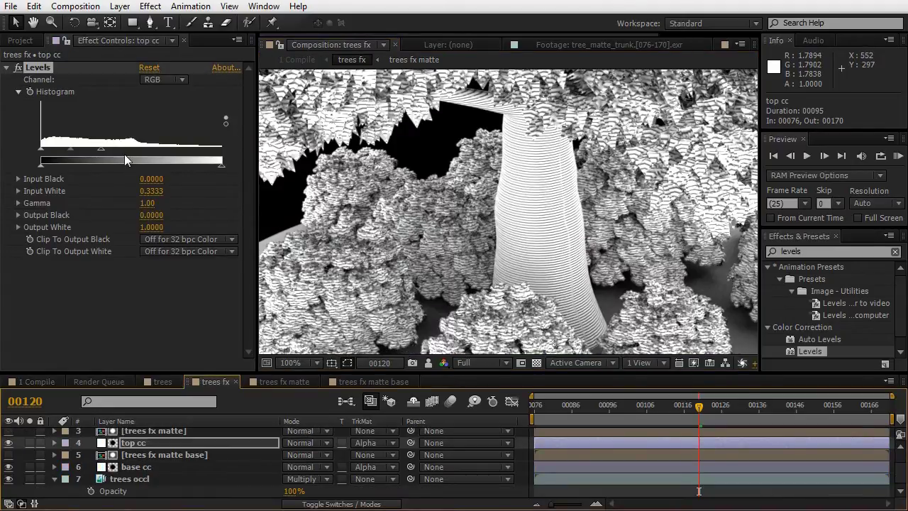
{"action": "left_click_drag", "start_coordinate": [199, 167], "coordinate": [142, 167]}
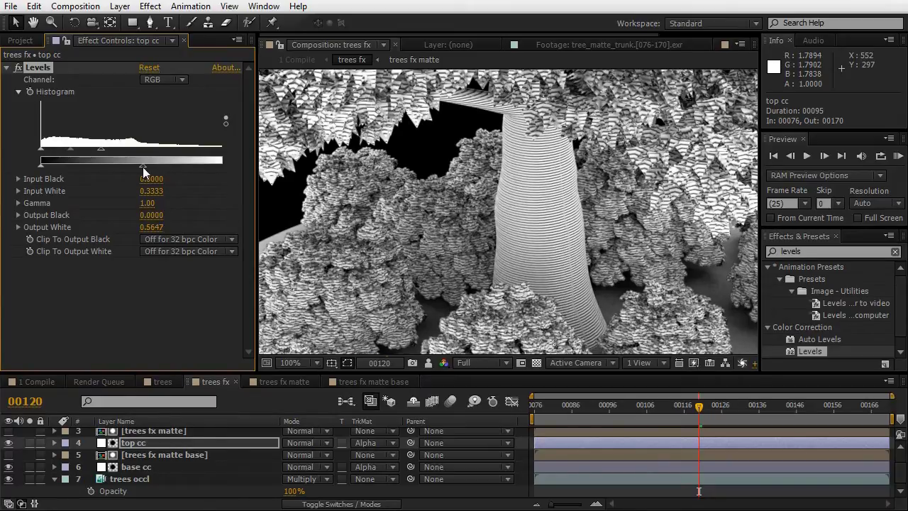
{"action": "left_click", "coordinate": [45, 380]}
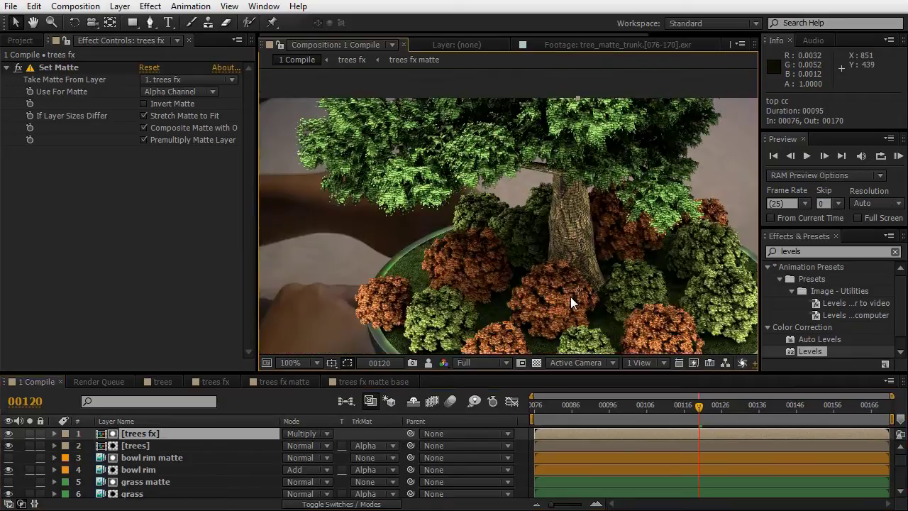
{"action": "scroll", "coordinate": [570, 296], "scroll_direction": "down", "scroll_amount": 2}
{"action": "scroll", "coordinate": [522, 243], "scroll_direction": "up", "scroll_amount": 2}
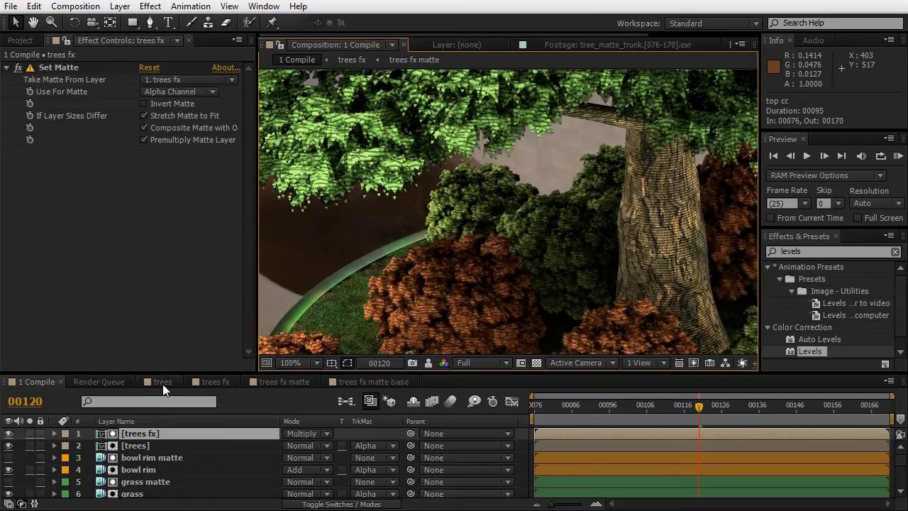
Nudge top cc's Output Black slightly, then centre the tree trunk in 1 Compile.
{"action": "left_click", "coordinate": [193, 381]}
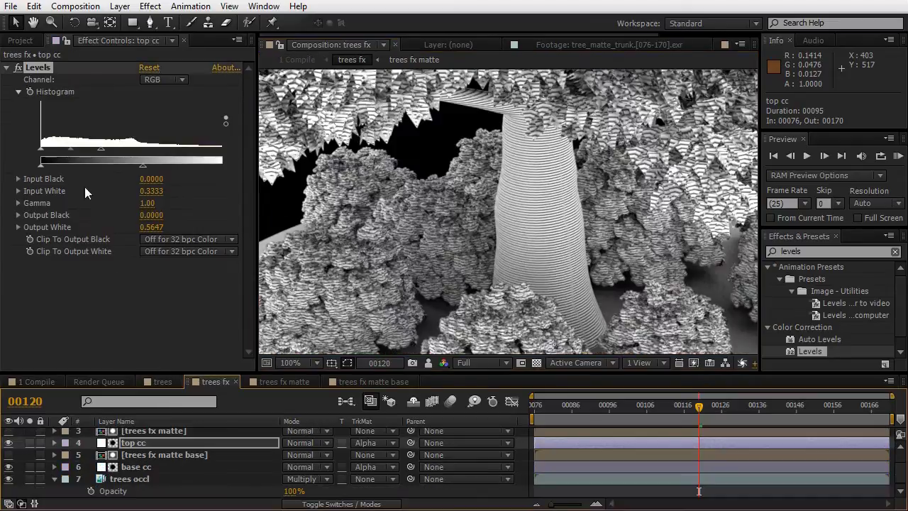
{"action": "left_click", "coordinate": [48, 165]}
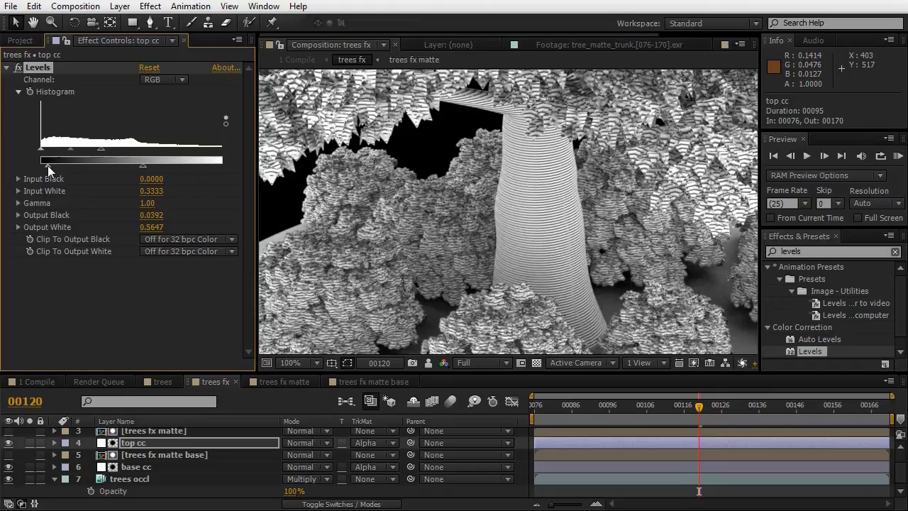
{"action": "mouse_move", "coordinate": [47, 165]}
{"action": "left_mouse_down"}
{"action": "mouse_move", "coordinate": [35, 165]}
{"action": "mouse_move", "coordinate": [48, 165]}
{"action": "left_mouse_up"}
{"action": "left_click", "coordinate": [37, 382]}
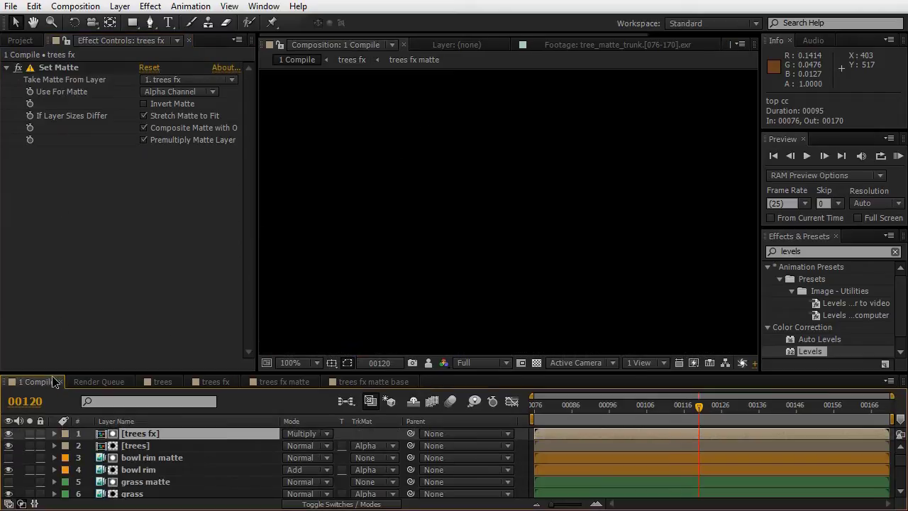
{"action": "left_click_drag", "start_coordinate": [493, 257], "coordinate": [449, 203]}
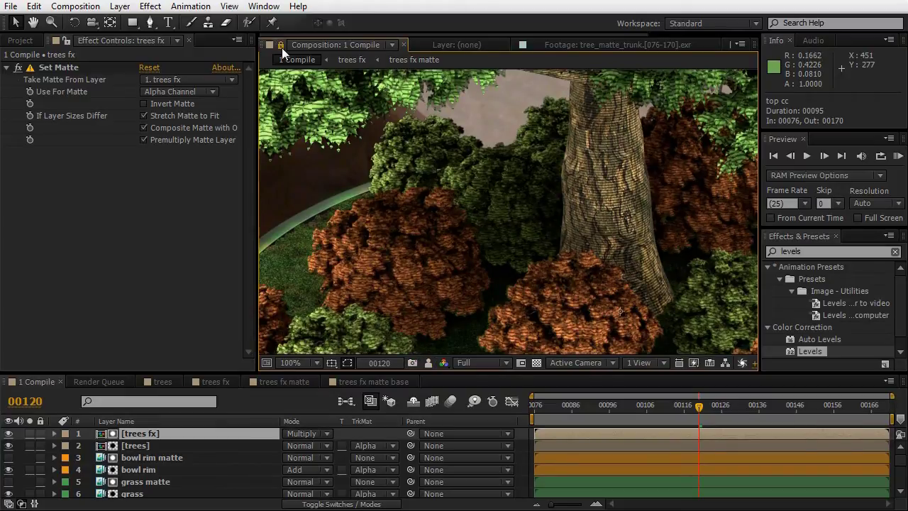
Raise top cc's Output Black, toggling top cc and trees occl to compare the effect.
{"action": "left_click", "coordinate": [131, 434]}
{"action": "double_click", "coordinate": [130, 434]}
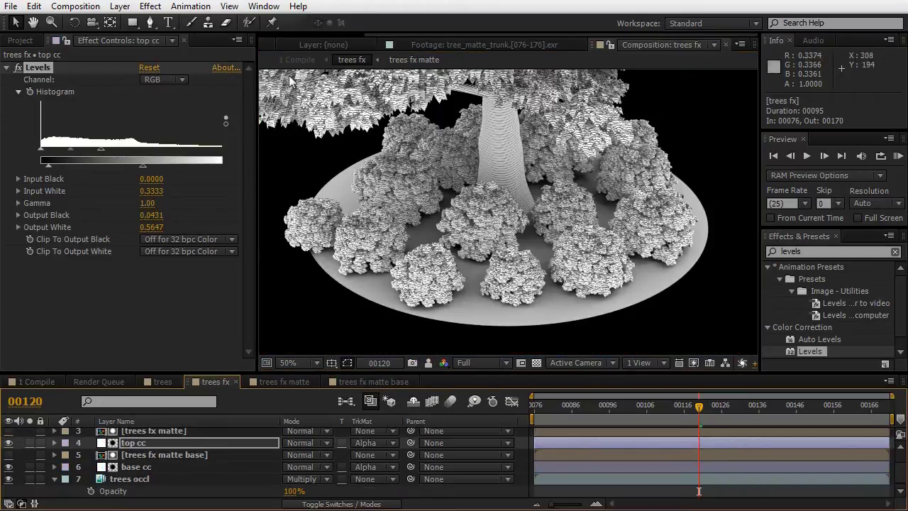
{"action": "left_click", "coordinate": [312, 43]}
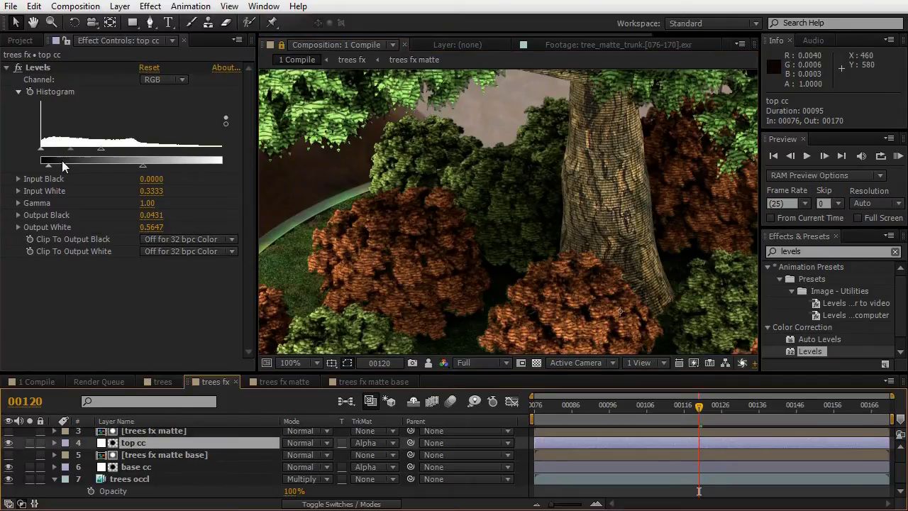
{"action": "mouse_move", "coordinate": [55, 165]}
{"action": "left_mouse_down"}
{"action": "mouse_move", "coordinate": [72, 167]}
{"action": "mouse_move", "coordinate": [55, 166]}
{"action": "left_mouse_up"}
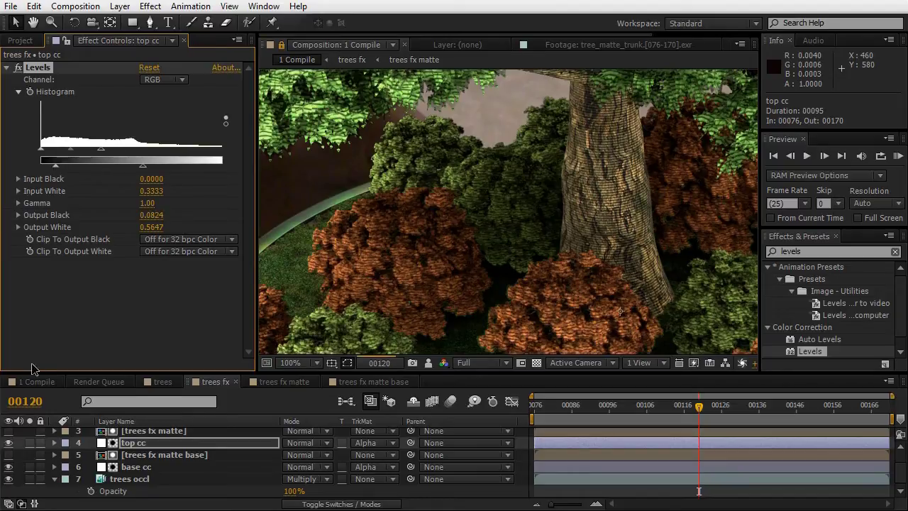
{"action": "left_click", "coordinate": [10, 442]}
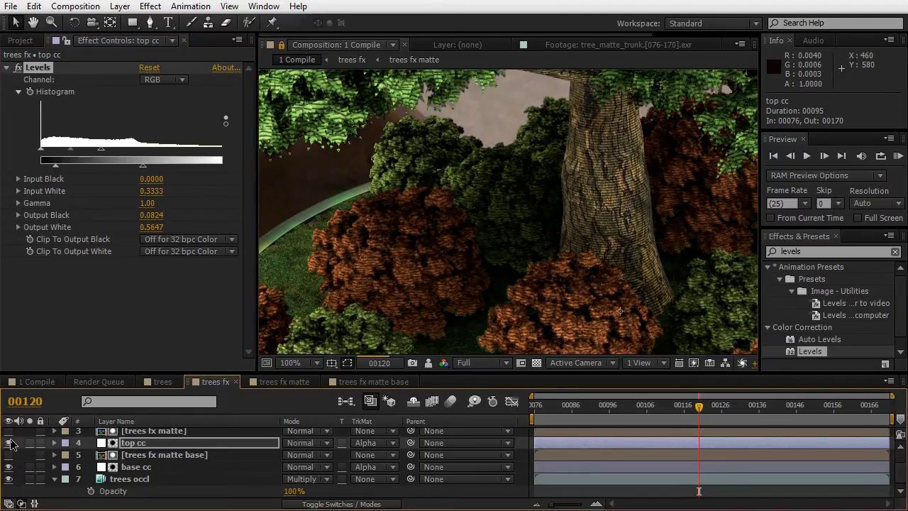
{"action": "left_click", "coordinate": [9, 443]}
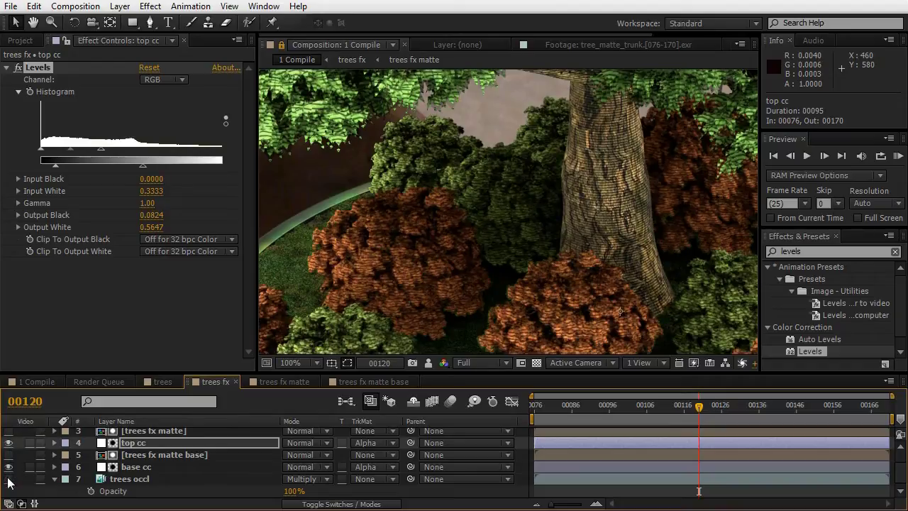
{"action": "left_click", "coordinate": [8, 479]}
{"action": "left_click", "coordinate": [9, 479]}
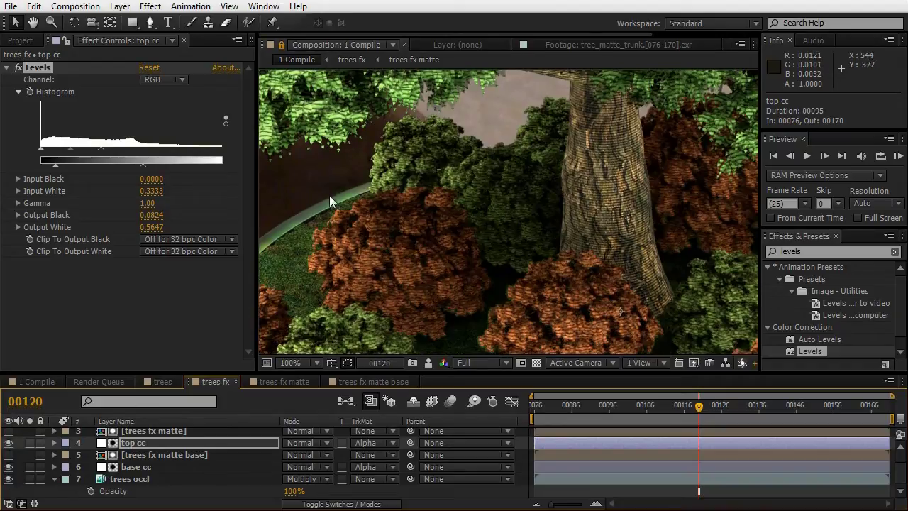
Lift top cc's Output Black further and set Input White to 0.4392.
{"action": "left_click_drag", "start_coordinate": [56, 166], "coordinate": [70, 167]}
{"action": "scroll", "coordinate": [440, 244], "scroll_direction": "down", "scroll_amount": 2}
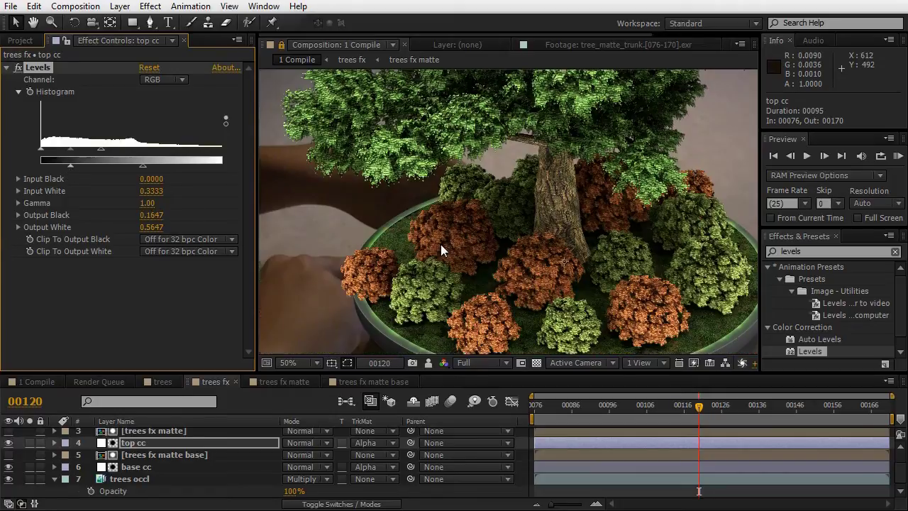
{"action": "scroll", "coordinate": [440, 244], "scroll_direction": "up", "scroll_amount": 2}
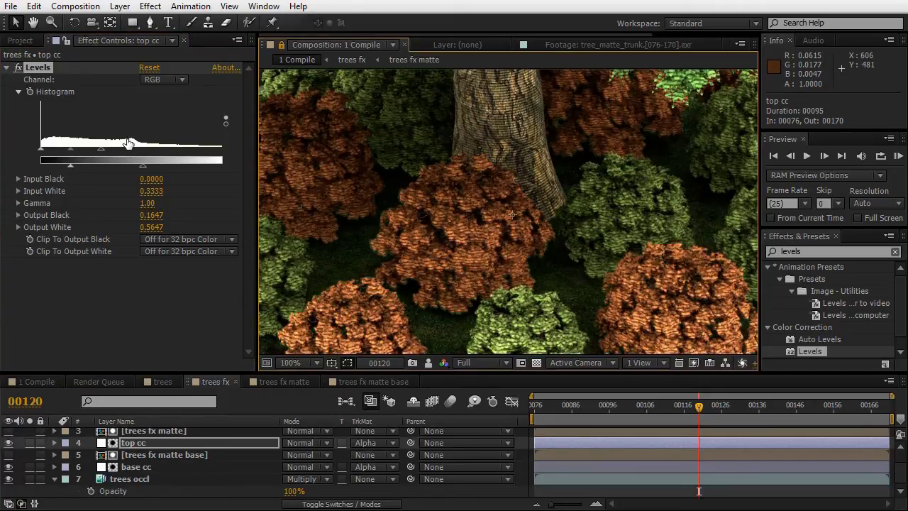
{"action": "left_click_drag", "start_coordinate": [109, 149], "coordinate": [119, 147]}
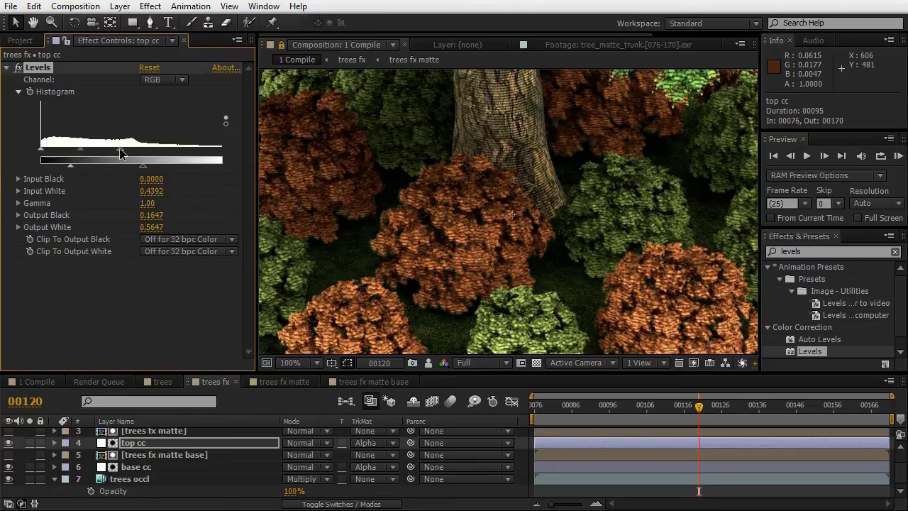
{"action": "left_click_drag", "start_coordinate": [377, 160], "coordinate": [486, 226]}
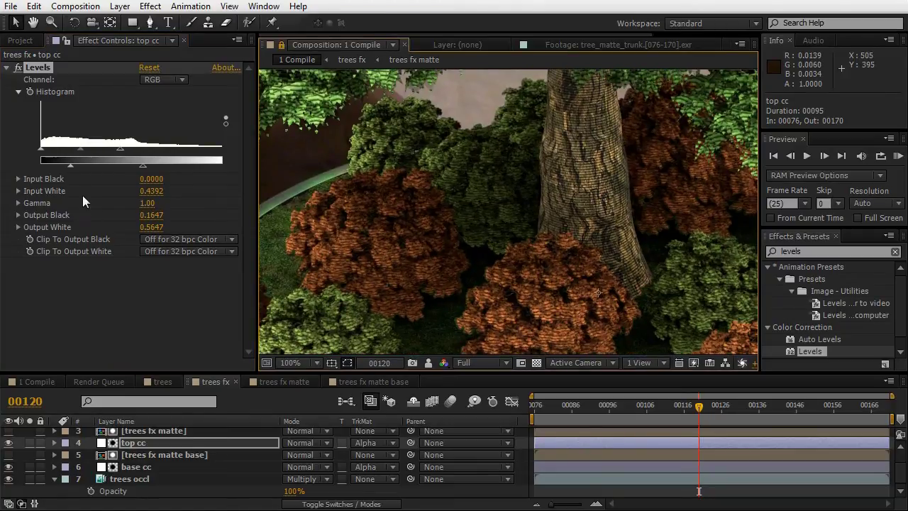
Push Output Black to 0.2118 and inspect the lifted shadows across the tree base.
{"action": "left_click_drag", "start_coordinate": [76, 168], "coordinate": [78, 165]}
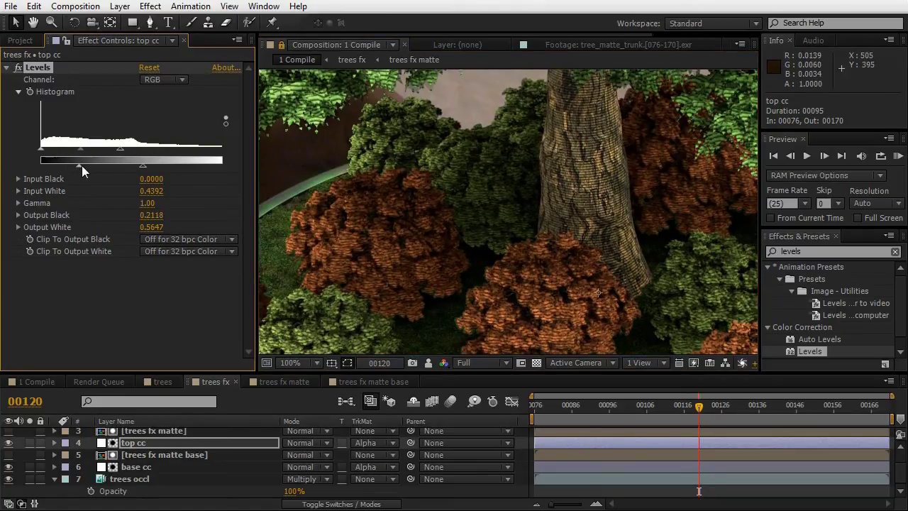
{"action": "scroll", "coordinate": [375, 213], "scroll_direction": "down", "scroll_amount": 2}
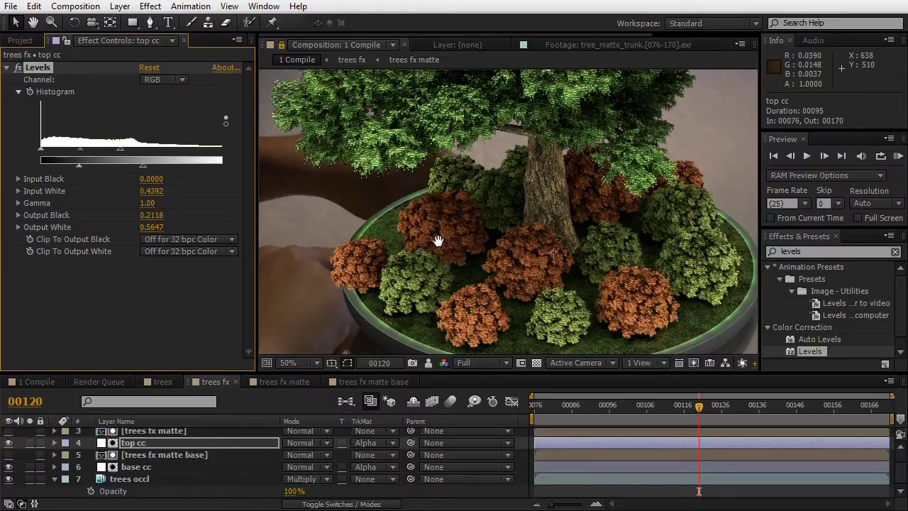
{"action": "scroll", "coordinate": [431, 230], "scroll_direction": "up", "scroll_amount": 2}
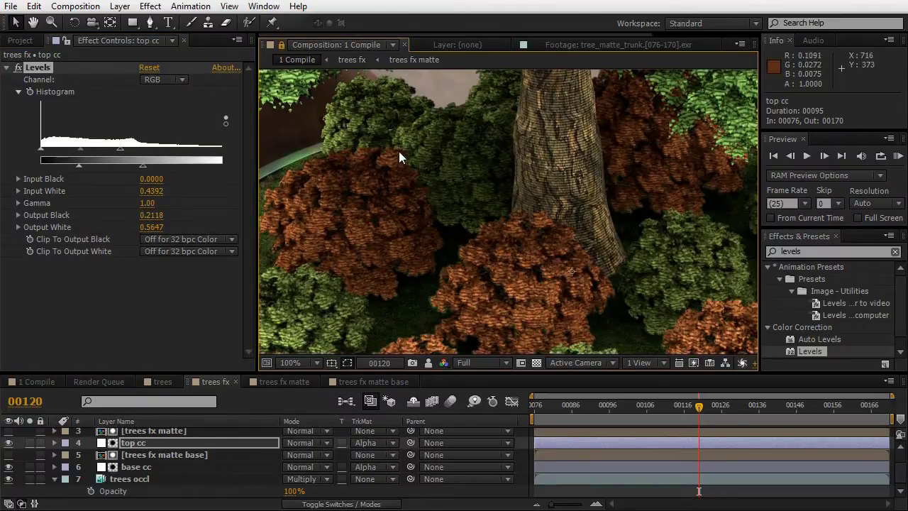
{"action": "scroll", "coordinate": [452, 203], "scroll_direction": "down", "scroll_amount": 2}
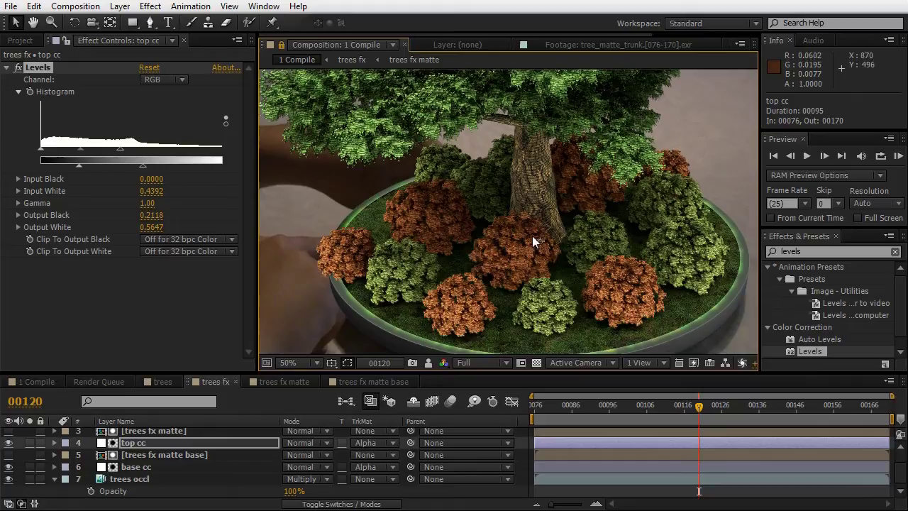
{"action": "scroll", "coordinate": [532, 235], "scroll_direction": "up", "scroll_amount": 2}
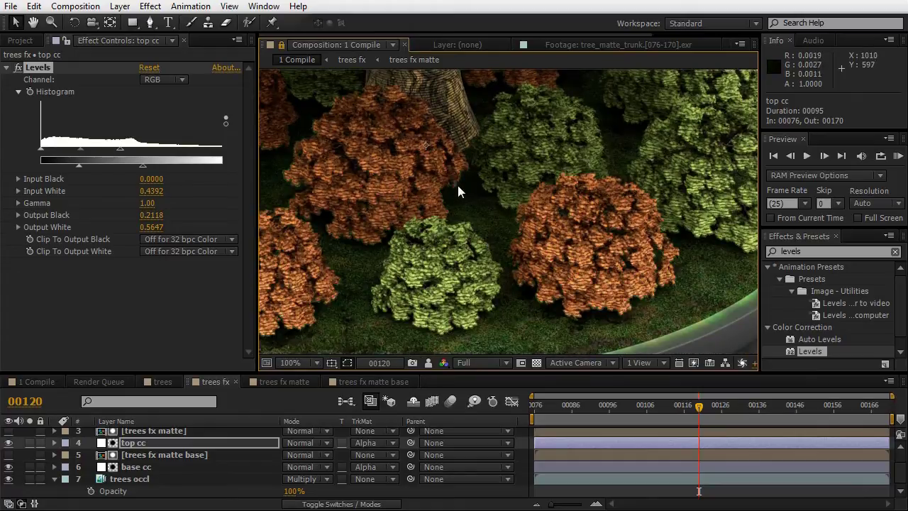
{"action": "scroll", "coordinate": [546, 201], "scroll_direction": "down", "scroll_amount": 2}
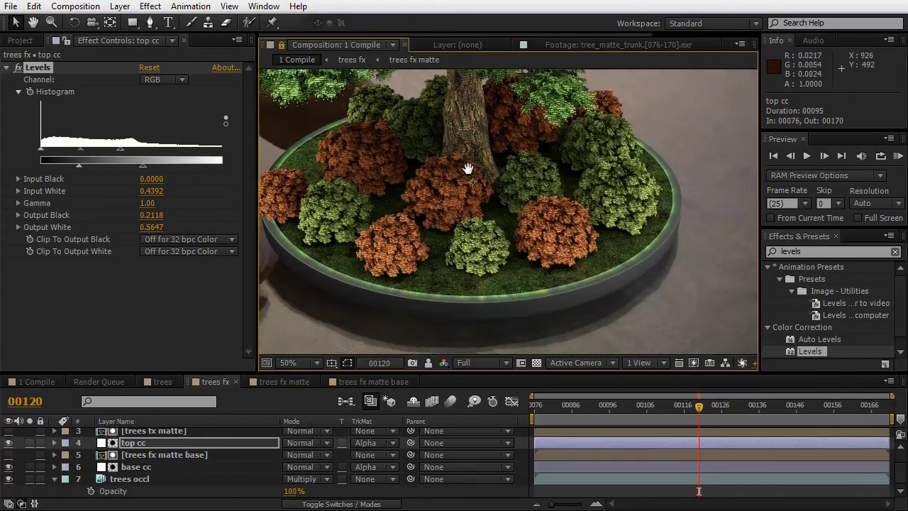
{"action": "scroll", "coordinate": [426, 170], "scroll_direction": "up", "scroll_amount": 2}
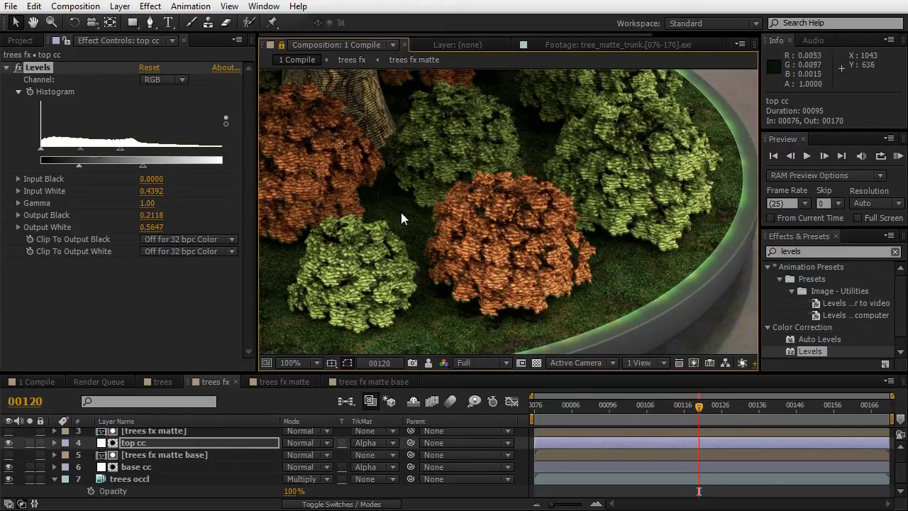
{"action": "scroll", "coordinate": [400, 213], "scroll_direction": "down", "scroll_amount": 2}
{"action": "left_click_drag", "start_coordinate": [415, 249], "coordinate": [421, 256]}
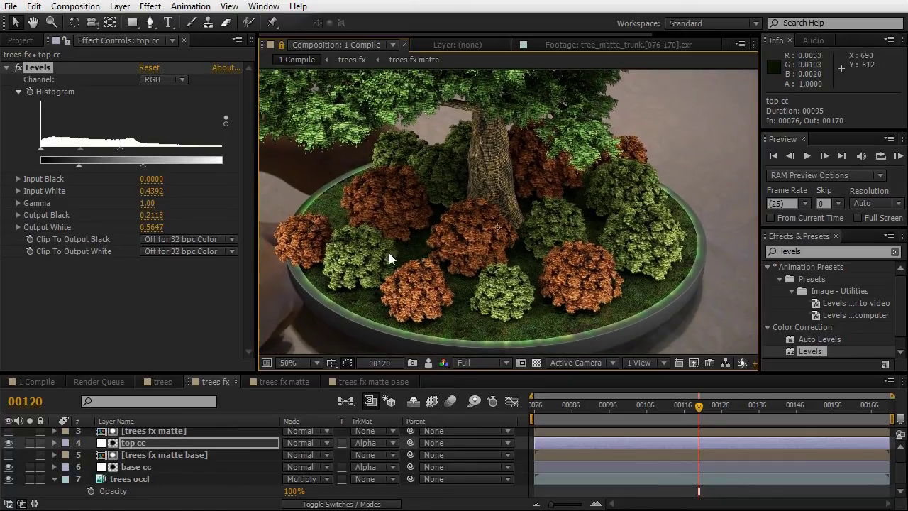
In 1 Compile, drag the grass layer's Levels Input White down to 0.1451 to brighten the bonsai grass.
{"action": "left_click", "coordinate": [37, 382]}
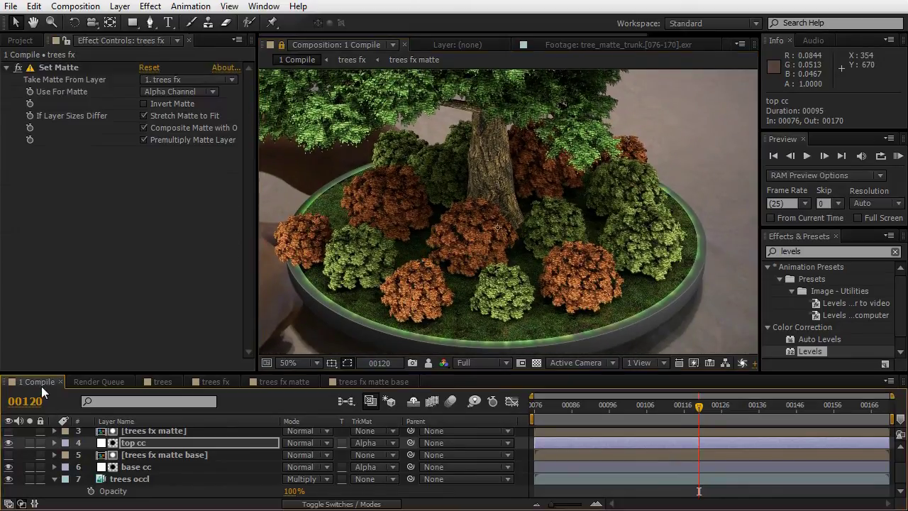
{"action": "scroll", "coordinate": [147, 447], "scroll_direction": "down", "scroll_amount": 2}
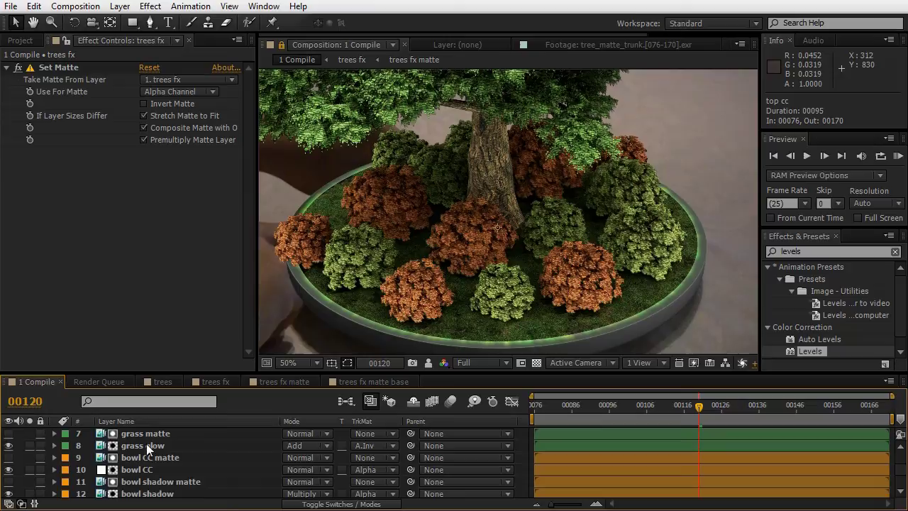
{"action": "scroll", "coordinate": [146, 443], "scroll_direction": "up", "scroll_amount": 1}
{"action": "left_click", "coordinate": [141, 445]}
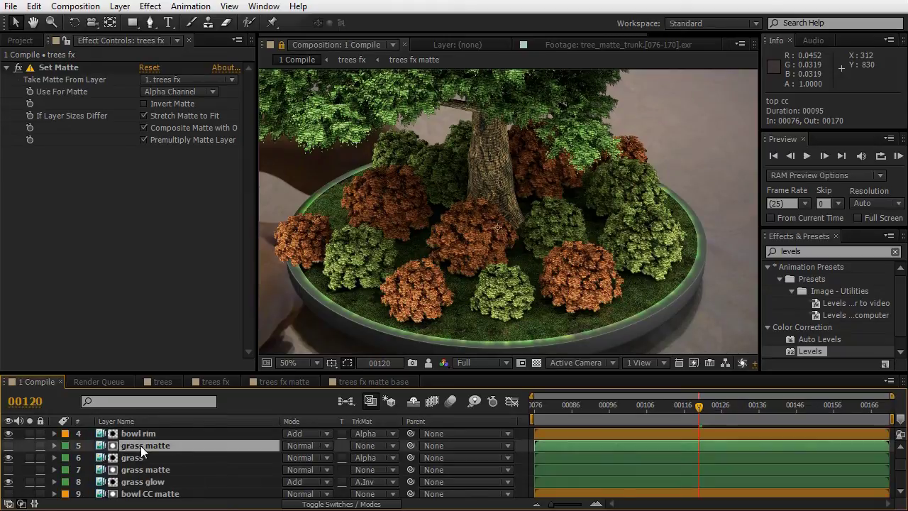
{"action": "left_click", "coordinate": [286, 47]}
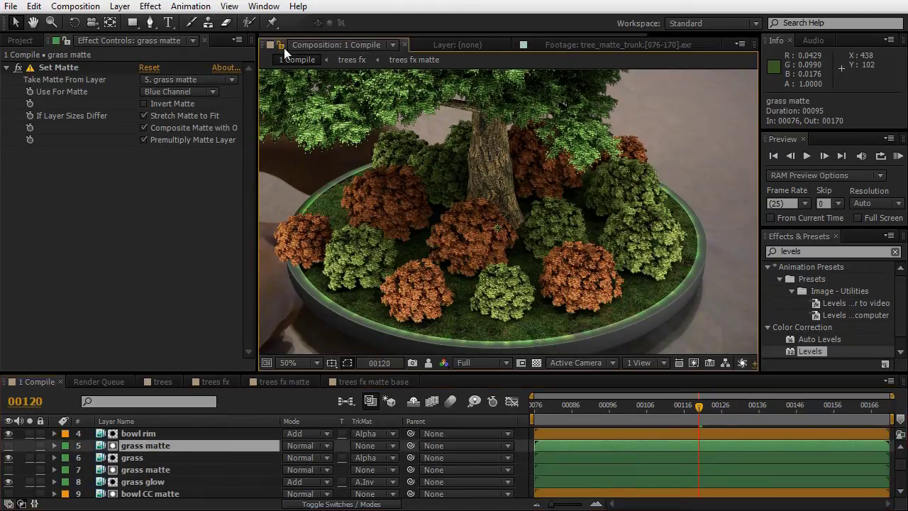
{"action": "left_click", "coordinate": [135, 457]}
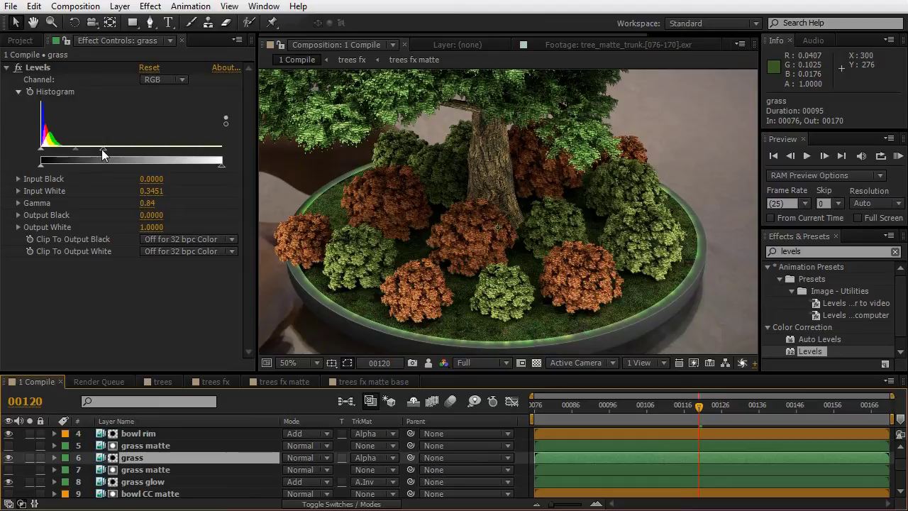
{"action": "left_click_drag", "start_coordinate": [101, 149], "coordinate": [70, 154]}
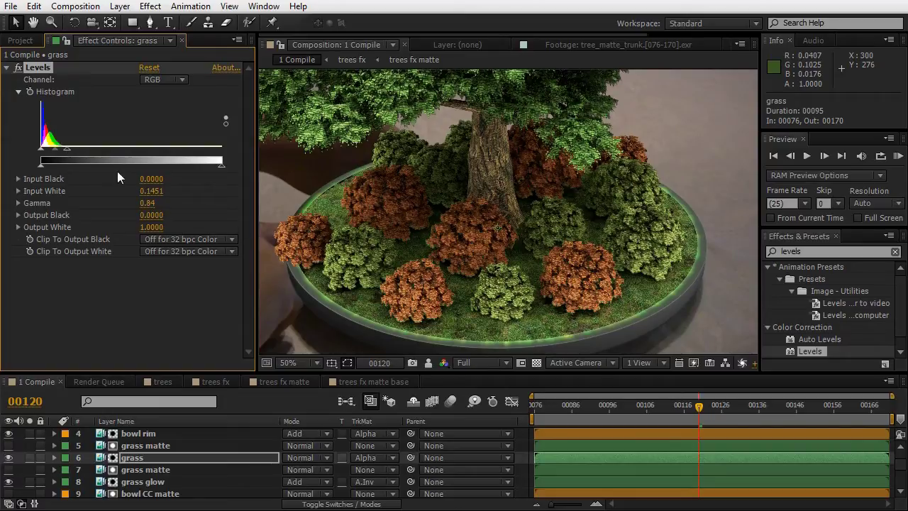